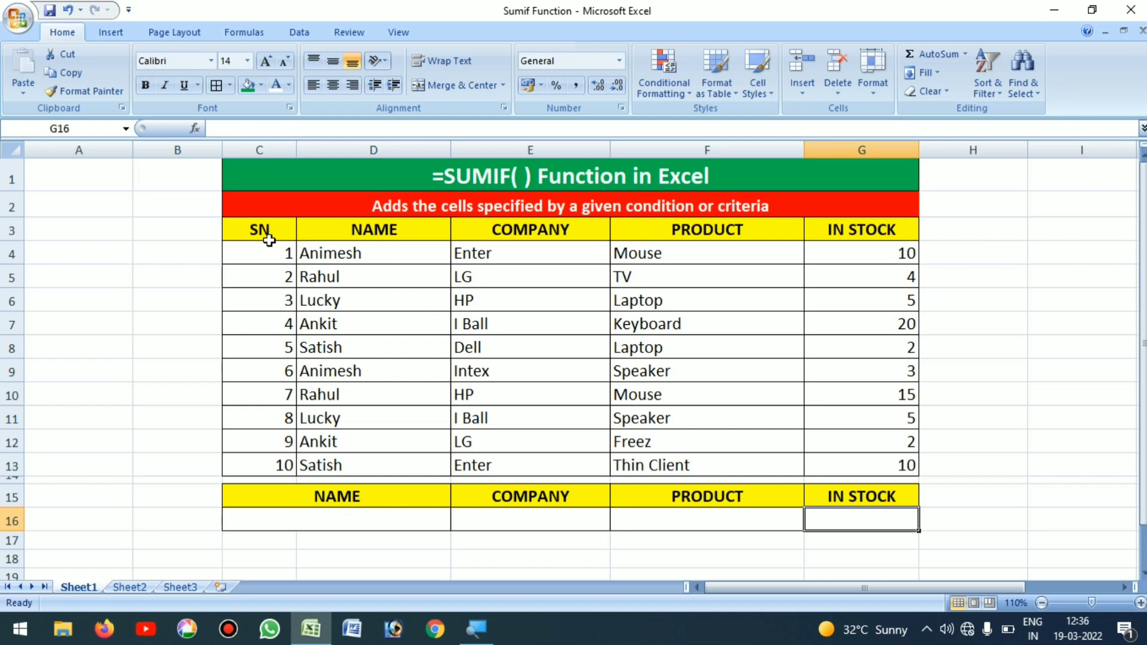
pyautogui.click(363, 256)
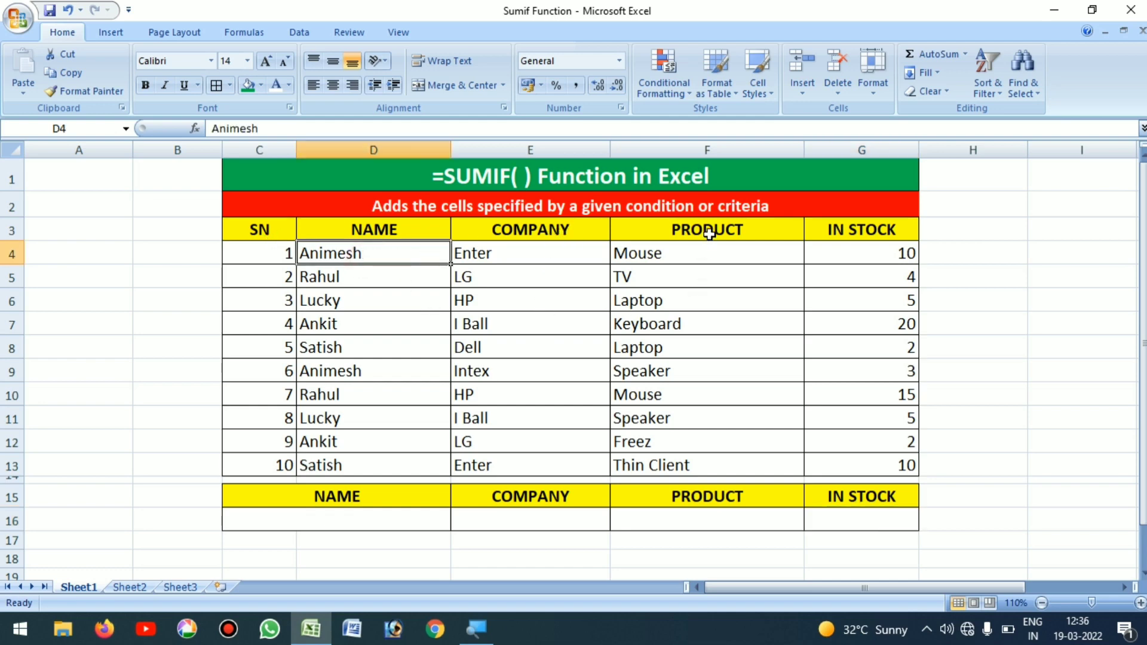
pyautogui.moveTo(708, 232); pyautogui.dragTo(720, 366)
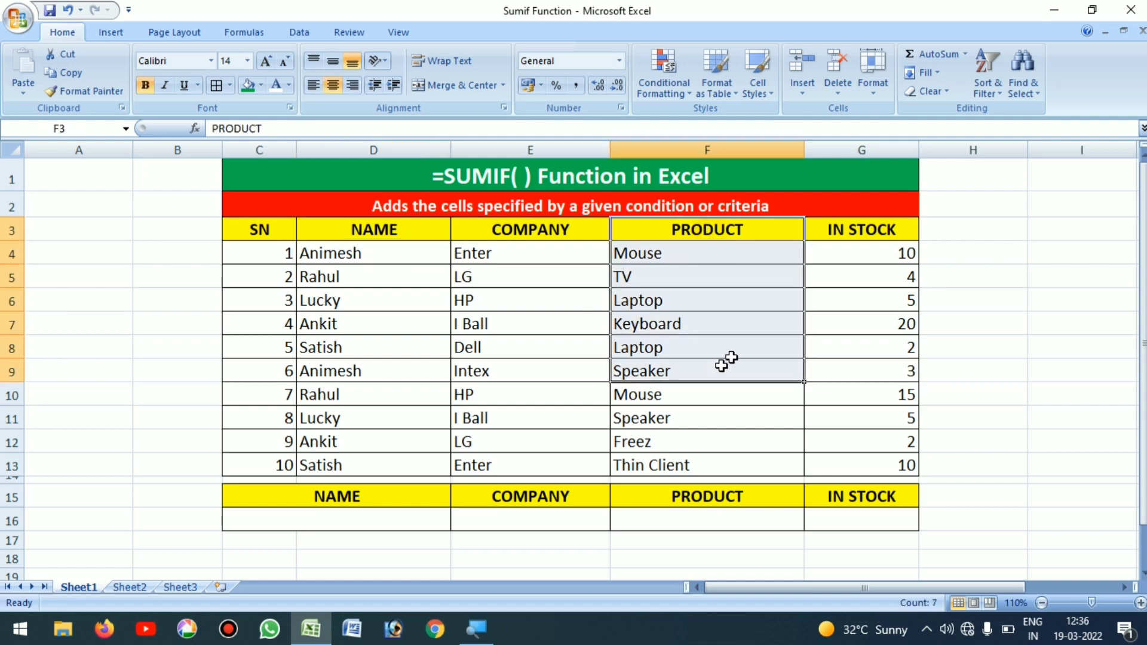
pyautogui.click(889, 226)
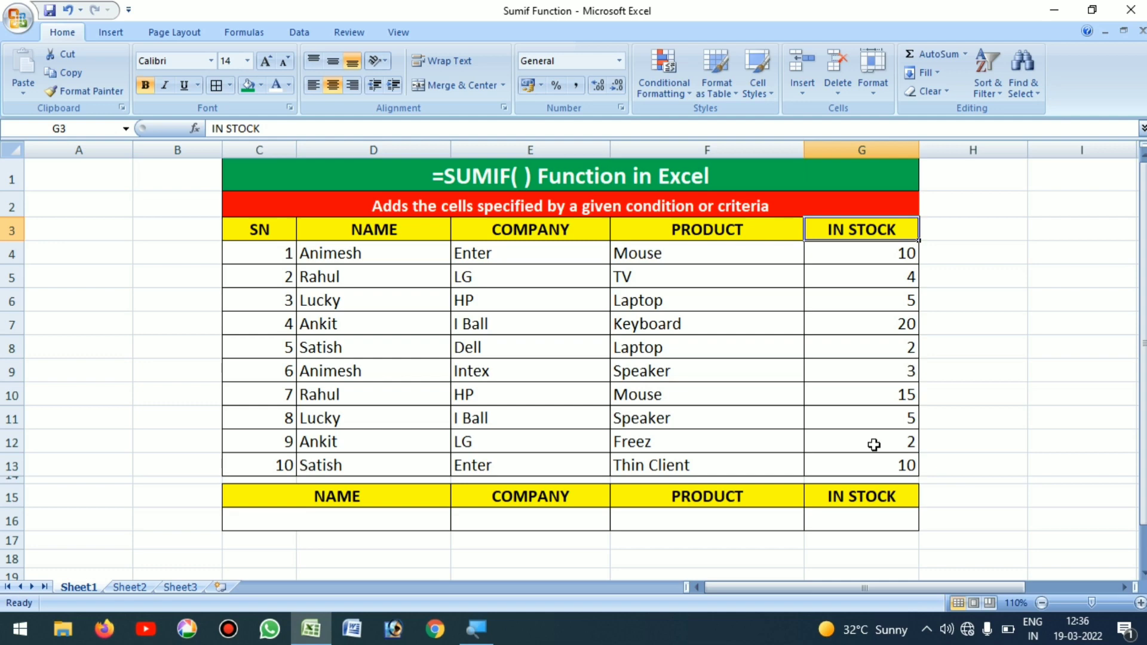
# Try totalling the IN STOCK column in H6 with =SUM(G4:G13) and clear the cell again
pyautogui.click(1010, 299)
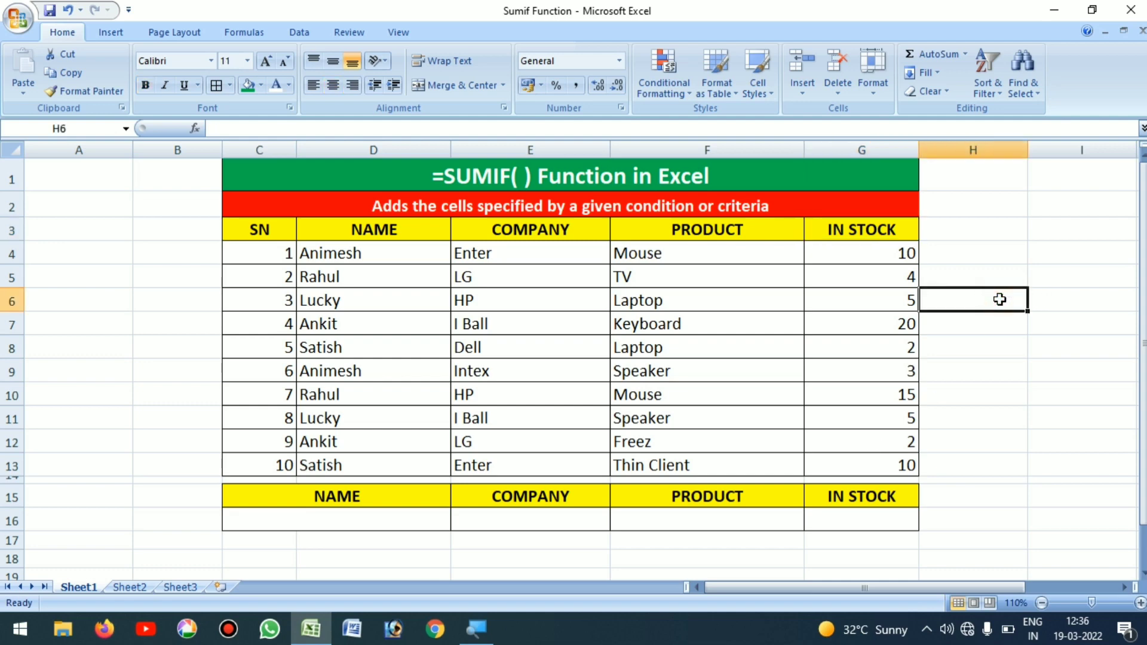
pyautogui.write('=sum')
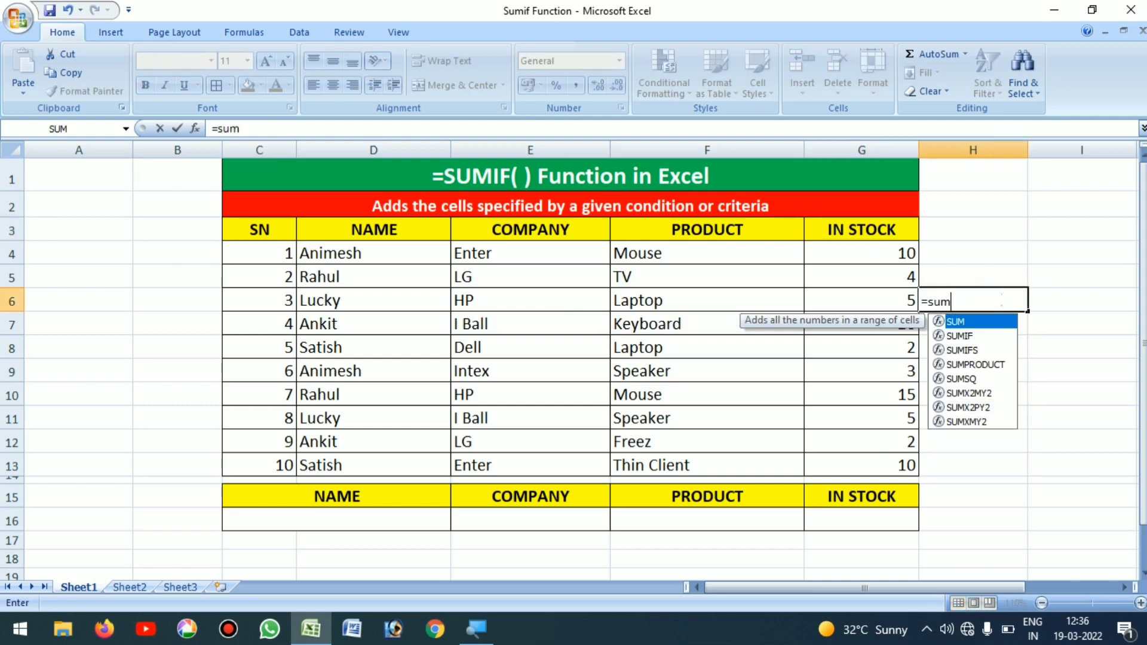
pyautogui.write('(')
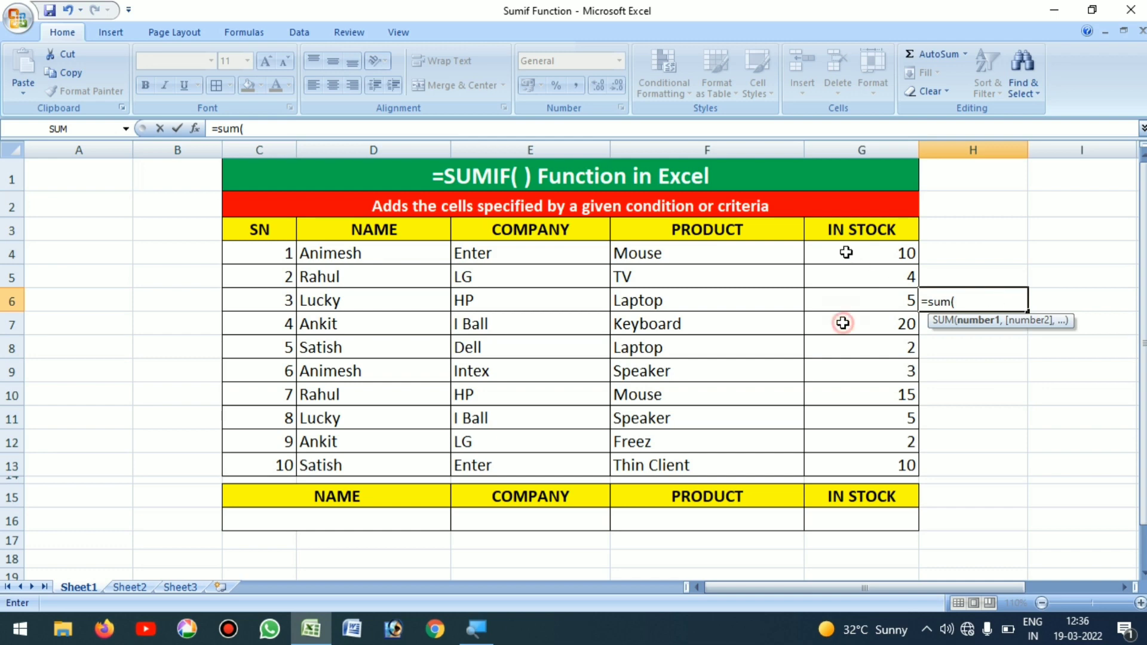
pyautogui.moveTo(846, 252); pyautogui.dragTo(843, 463)
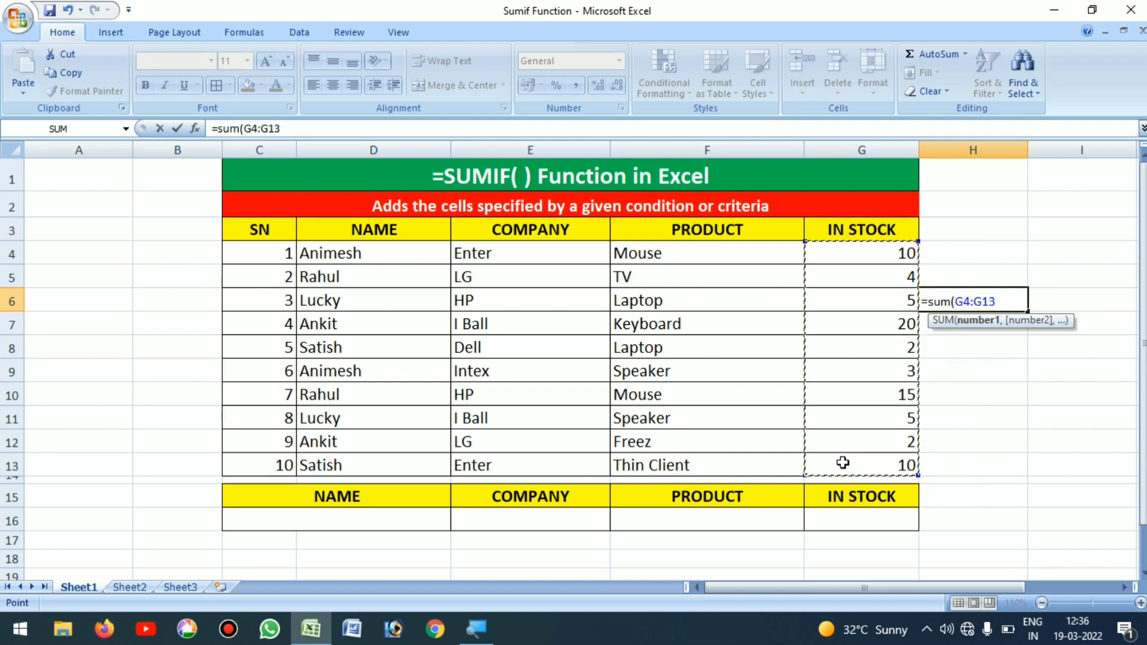
pyautogui.write(')')
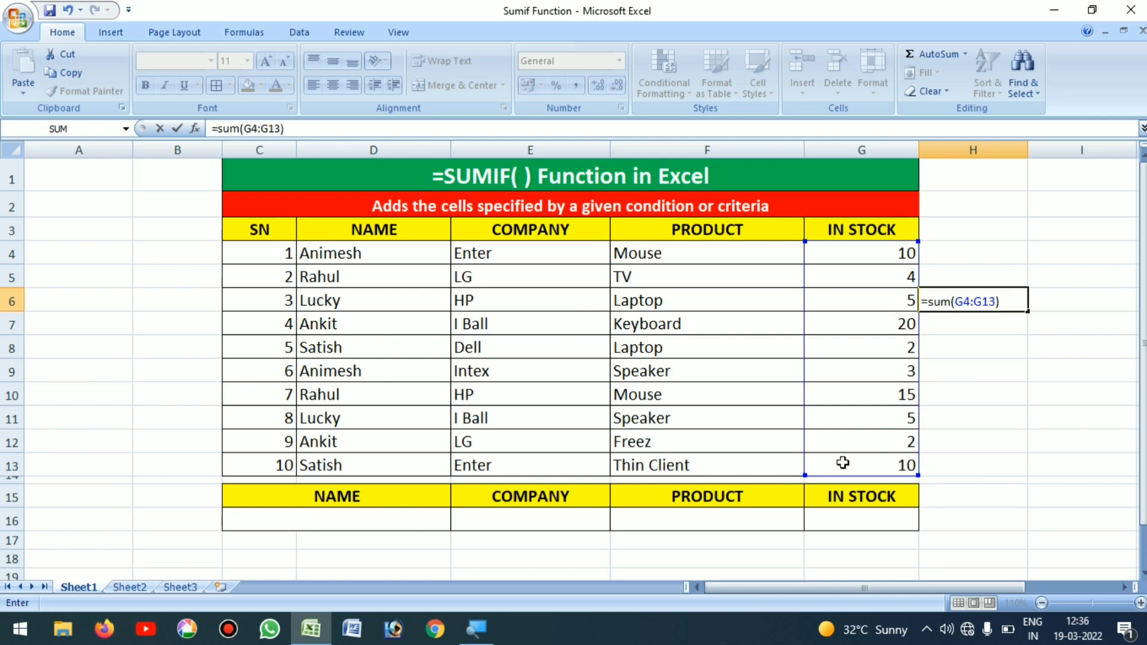
pyautogui.press('Return')
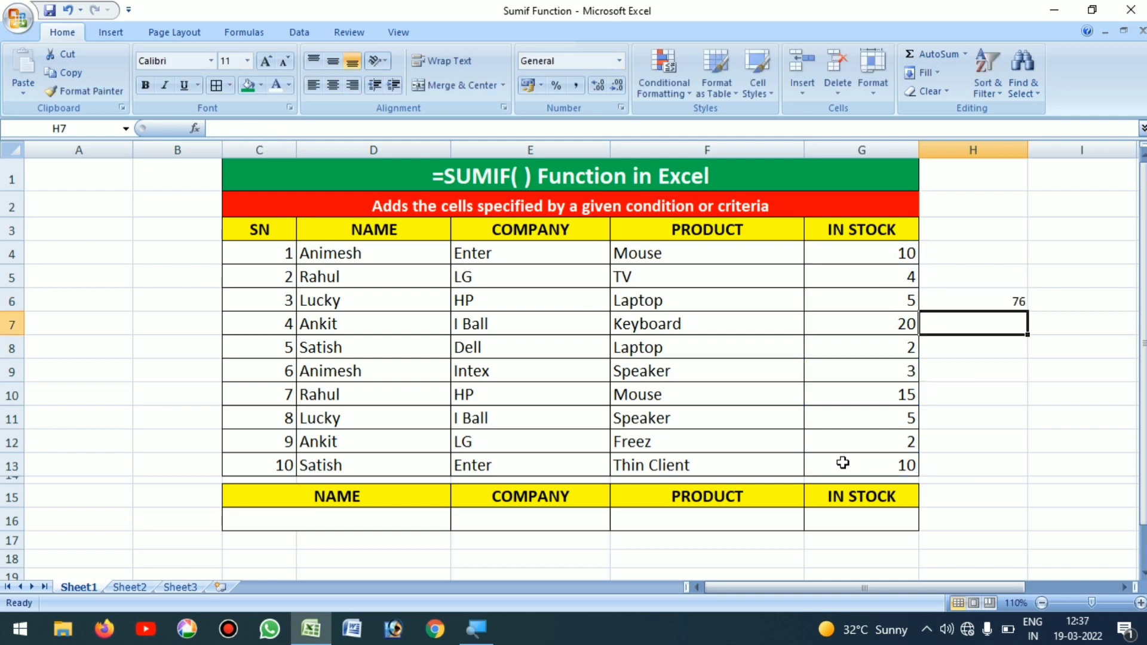
pyautogui.press('Up')
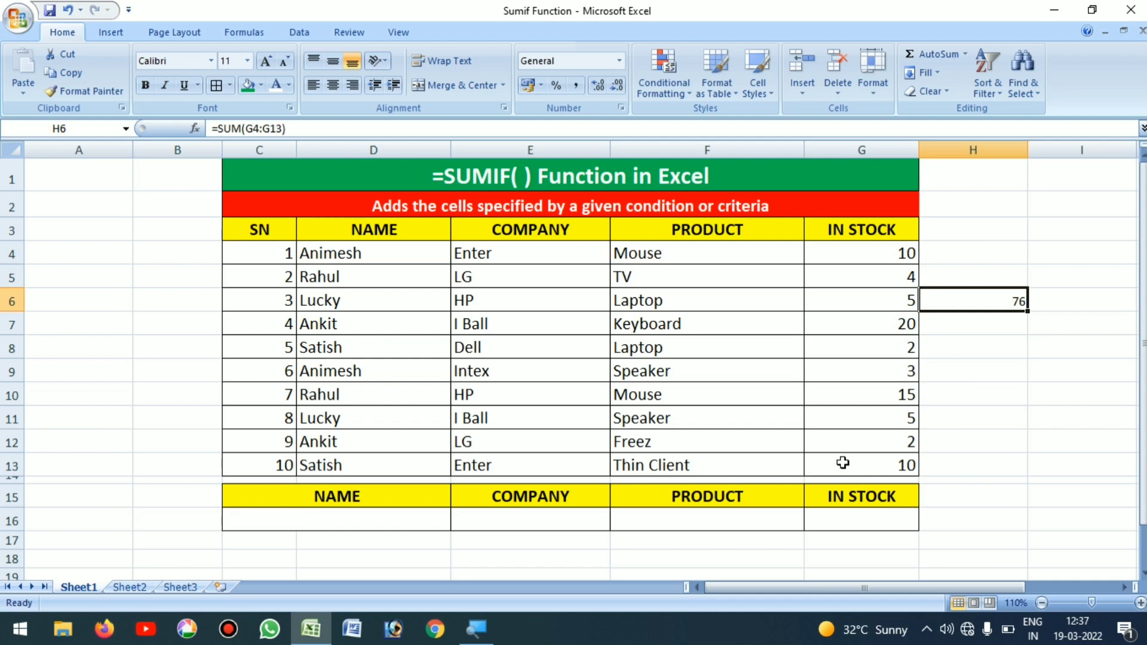
pyautogui.press('Delete')
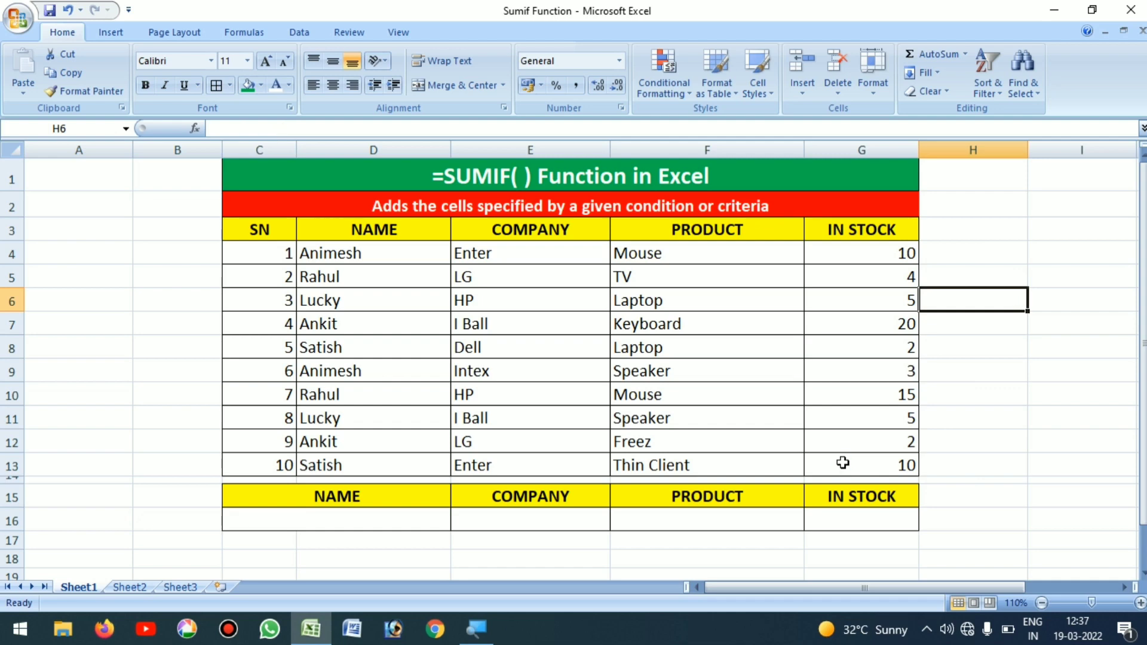
# Enter the name from the table's first data row as the criterion in the lower NAME cell, C16
pyautogui.click(407, 521)
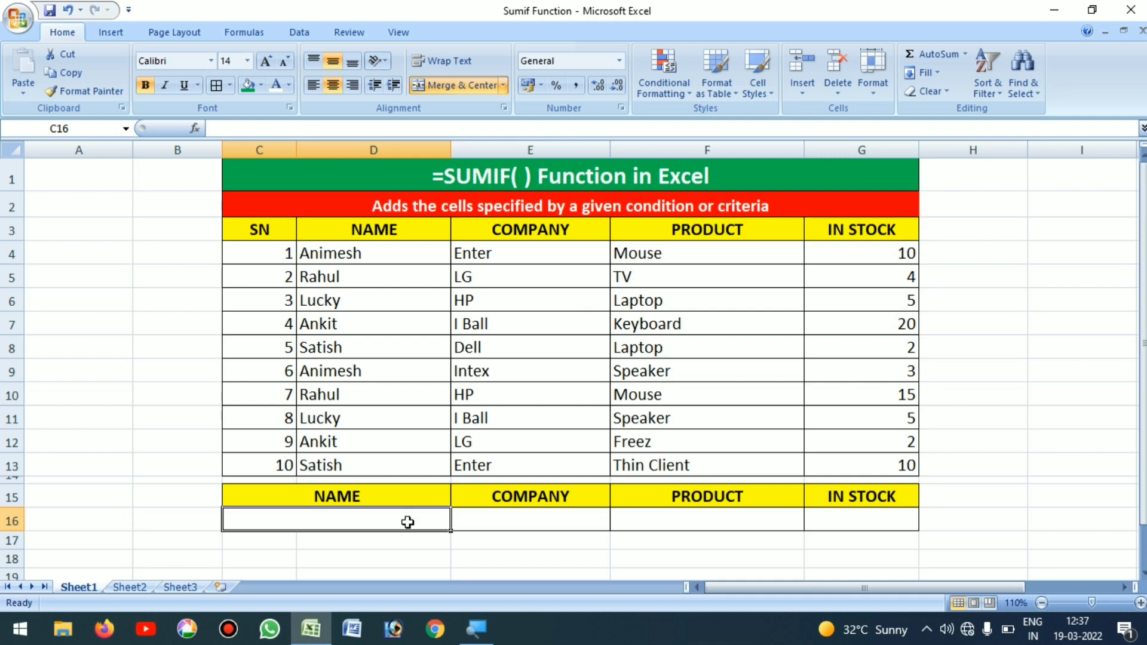
pyautogui.write('Animesh')
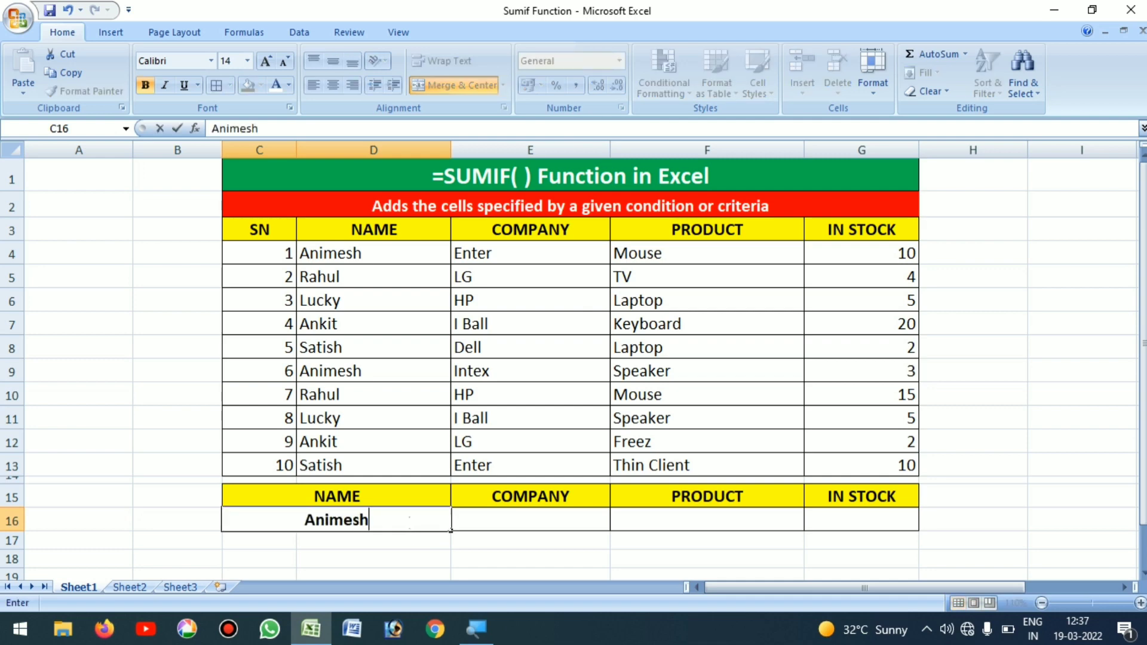
pyautogui.press('Tab')
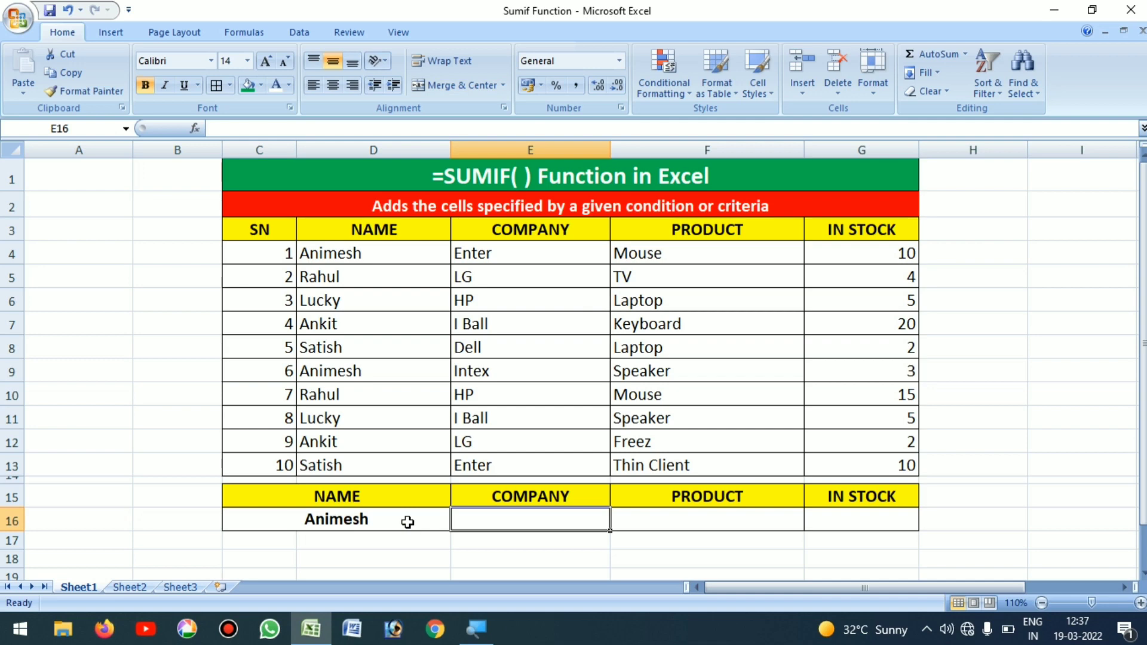
# Enter =SUMIF(D4:D13,C16,G4:G13) in G16 to sum the stock belonging to the name in C16
pyautogui.click(861, 517)
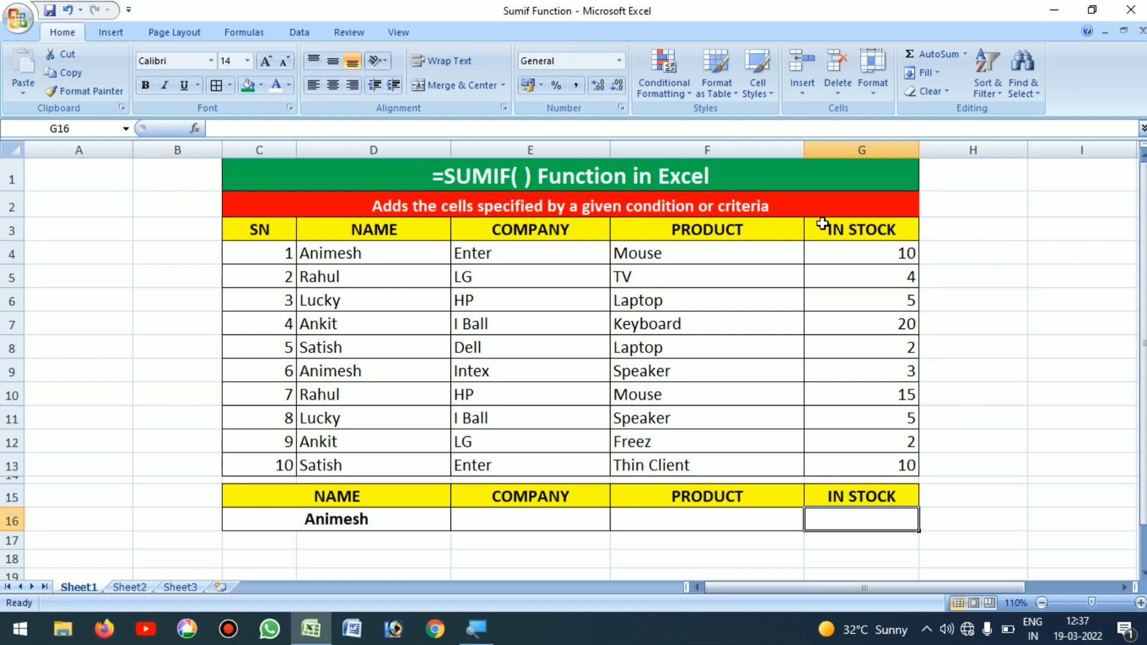
pyautogui.write('=')
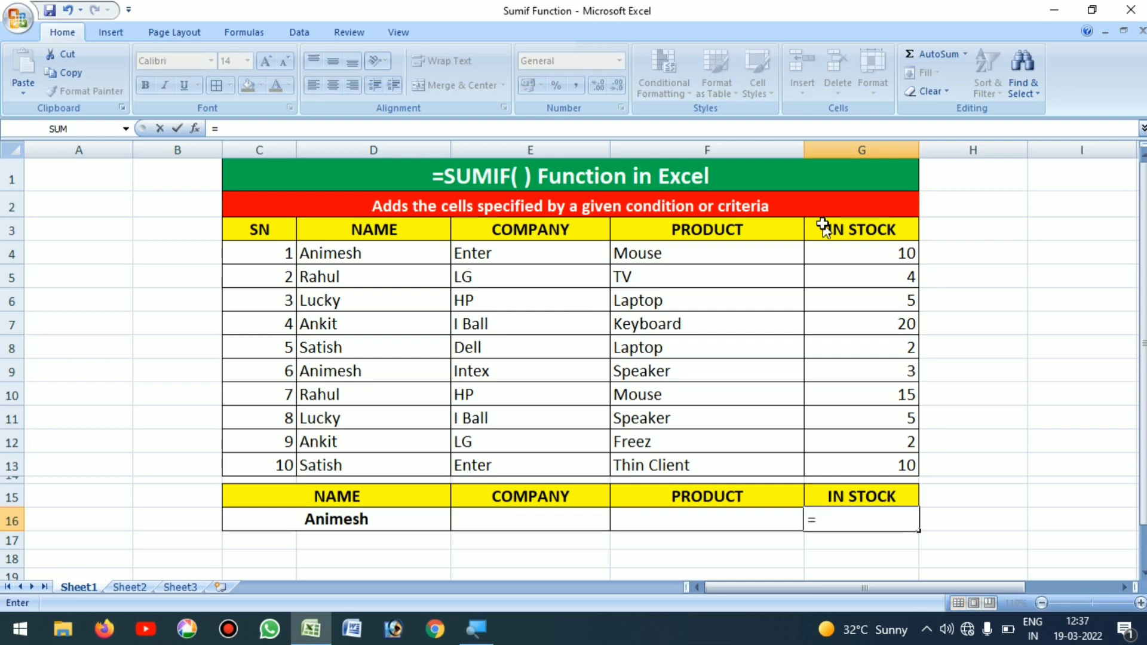
pyautogui.write('SUMI')
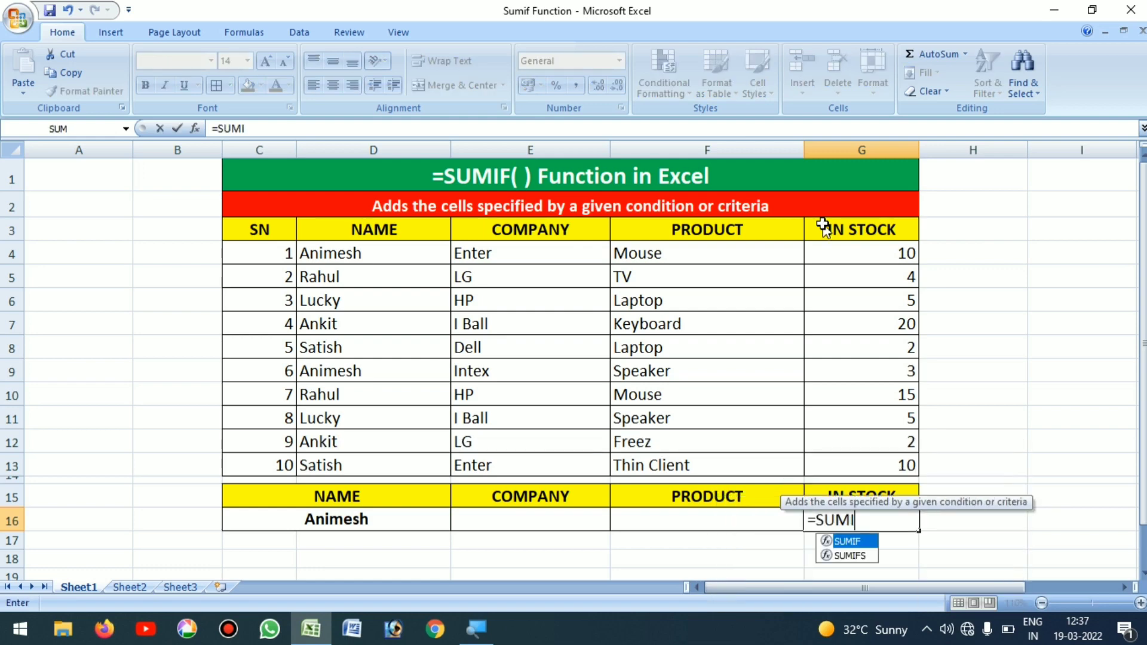
pyautogui.write('F(')
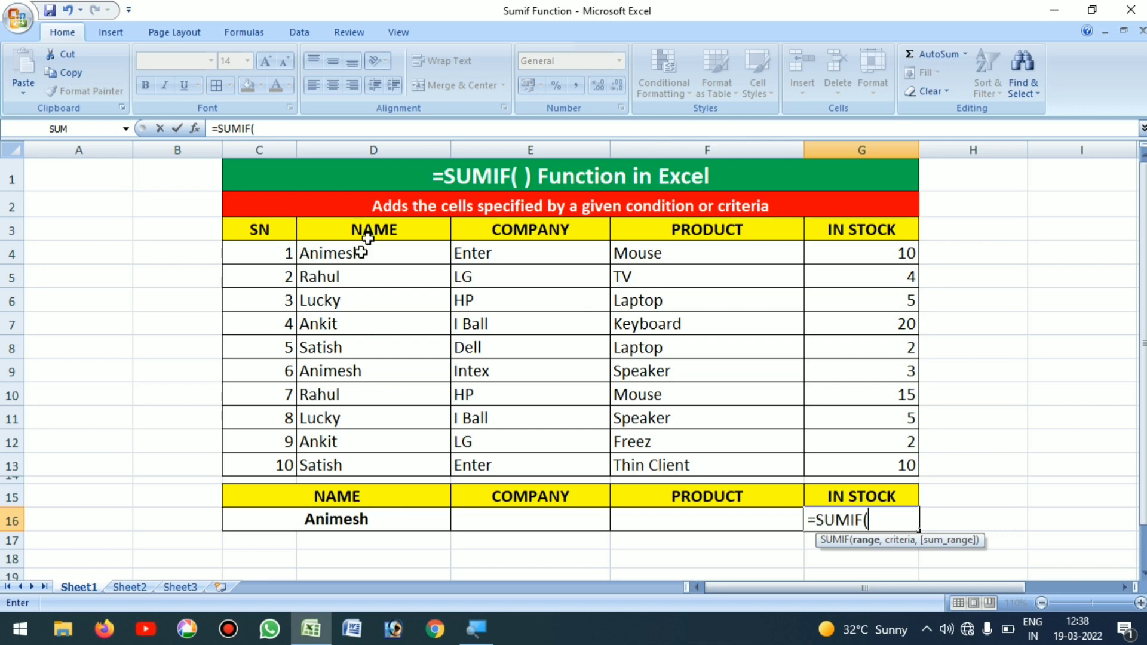
pyautogui.moveTo(360, 255); pyautogui.dragTo(380, 463)
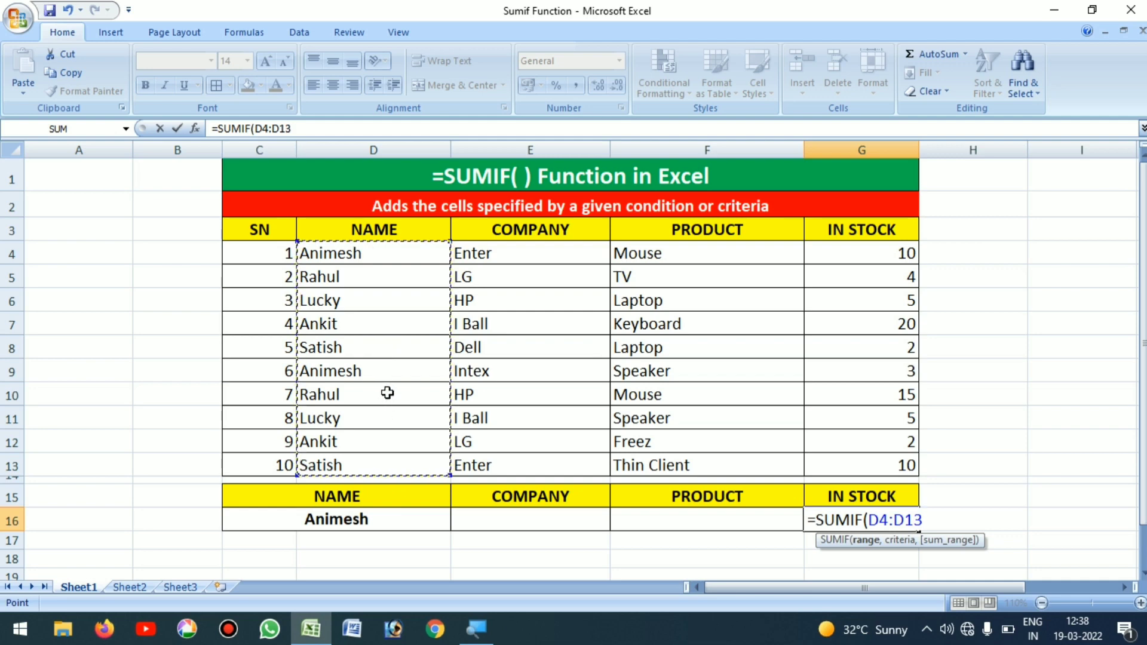
pyautogui.write(',')
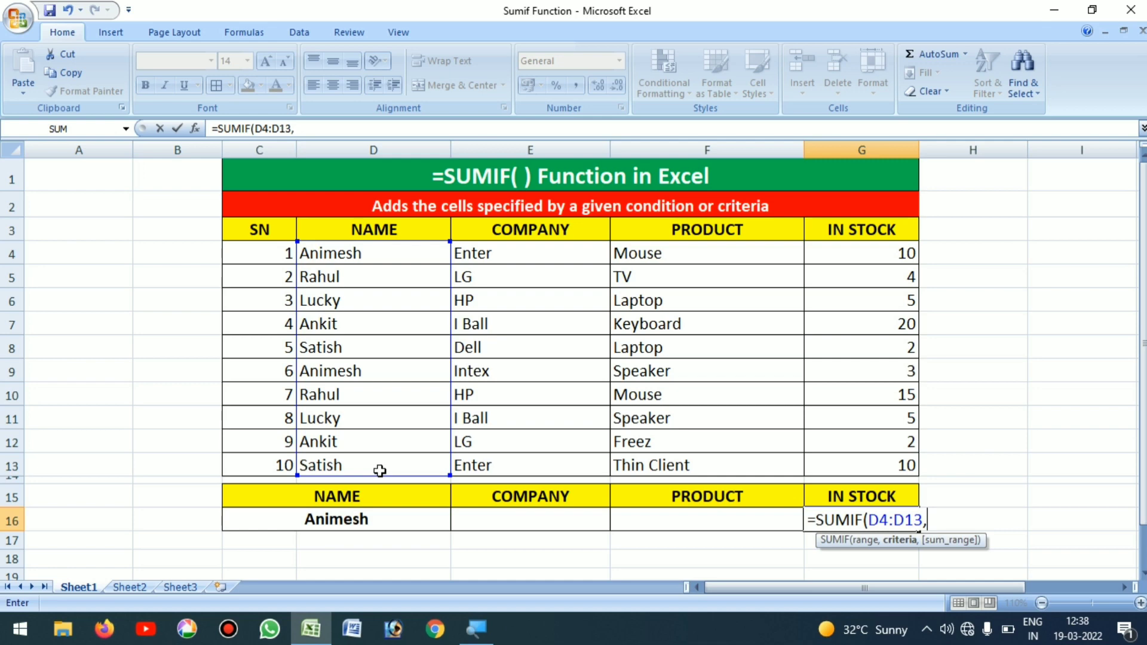
pyautogui.click(353, 520)
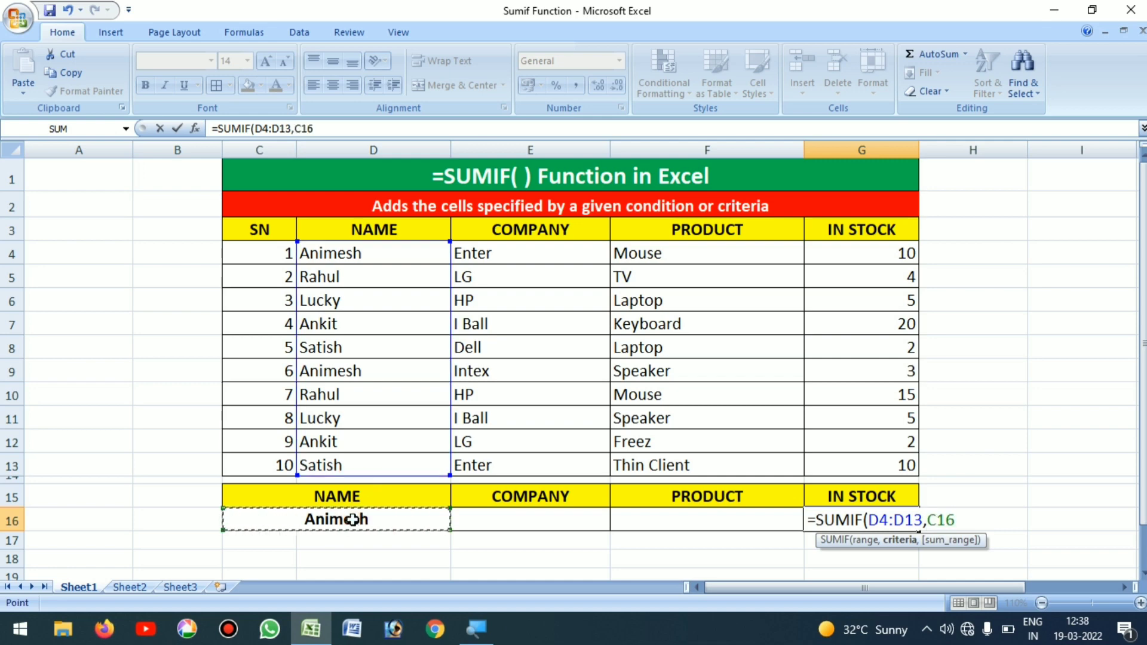
pyautogui.write(',')
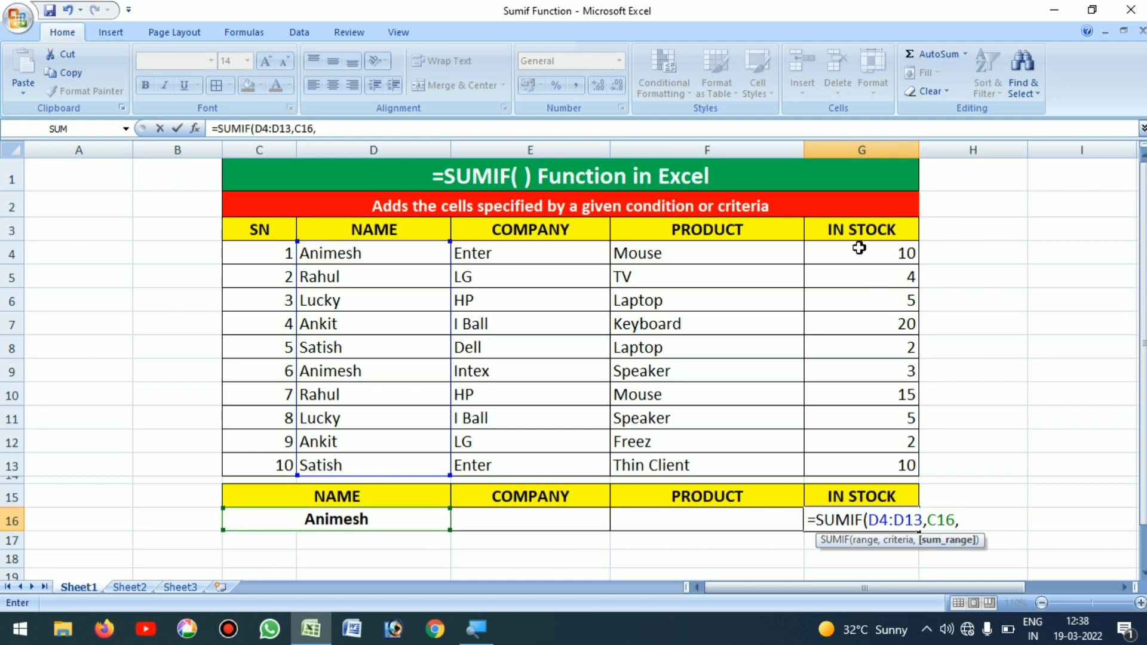
pyautogui.moveTo(857, 249); pyautogui.dragTo(870, 461)
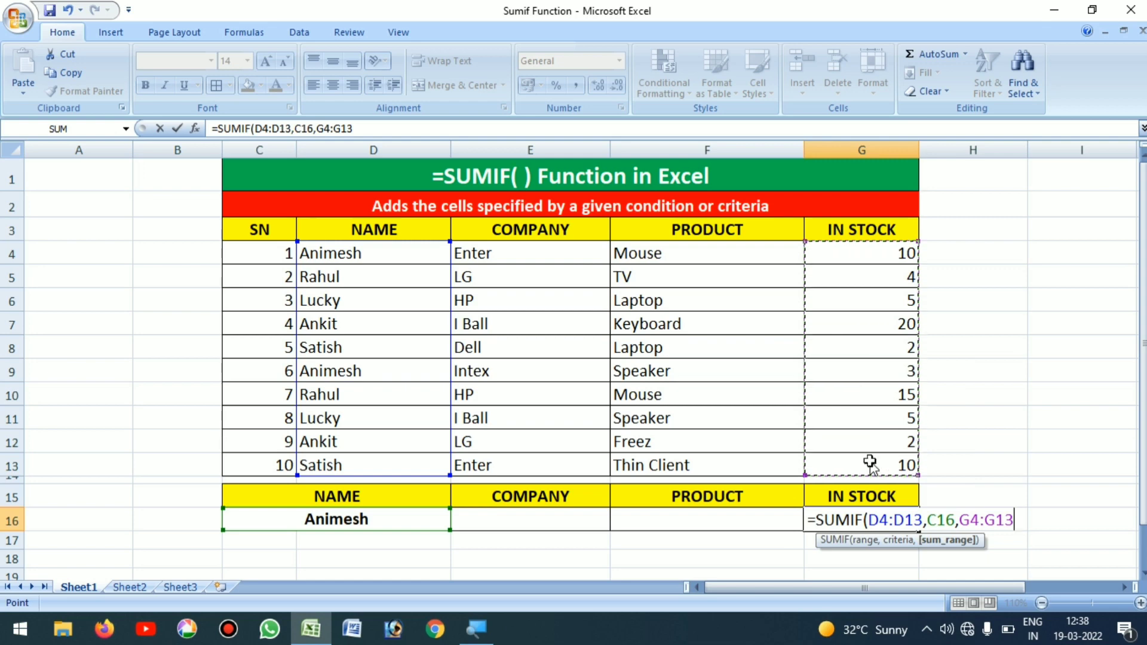
pyautogui.write(')')
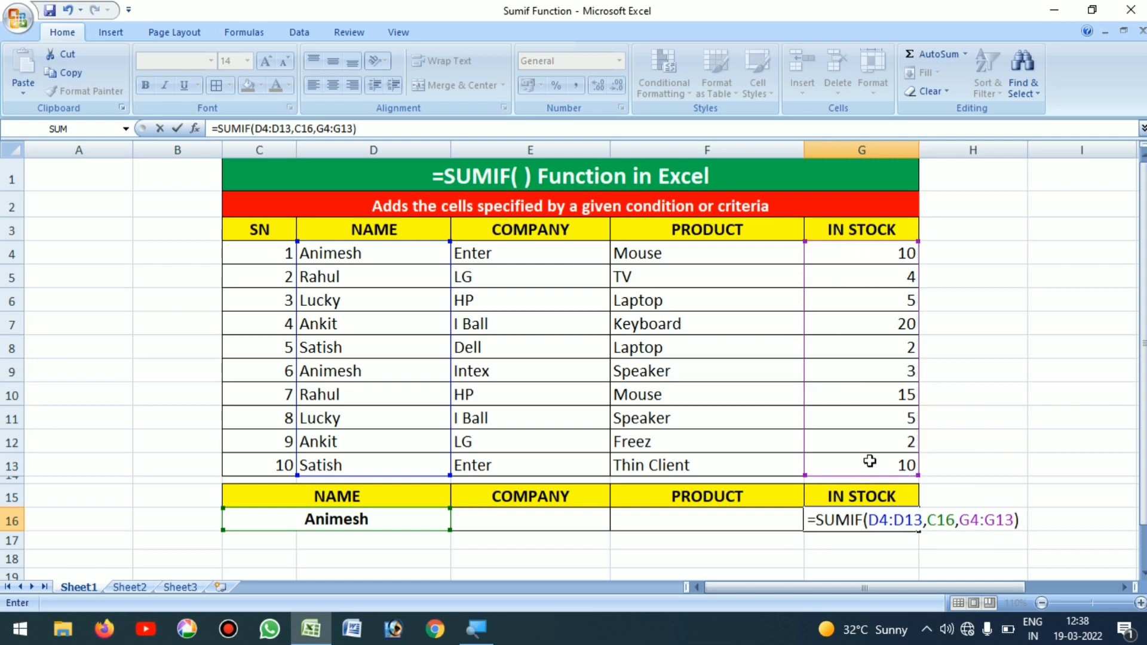
pyautogui.press('Return')
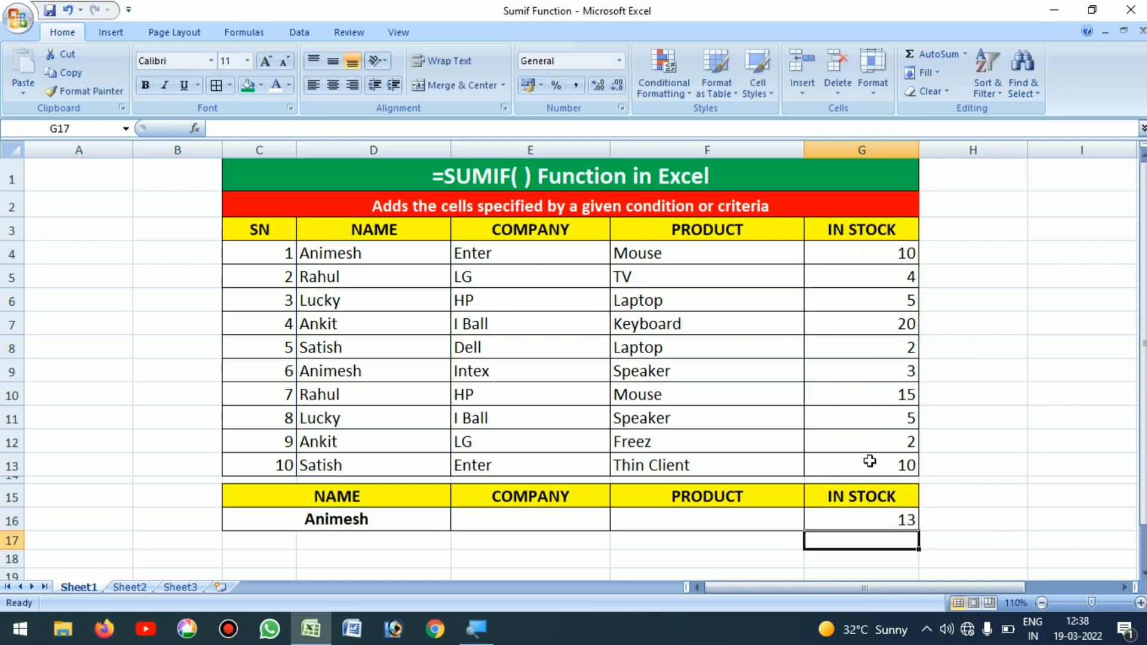
# Check the SUMIF result in G16 against the matching stock values in G4 and G9
pyautogui.click(857, 517)
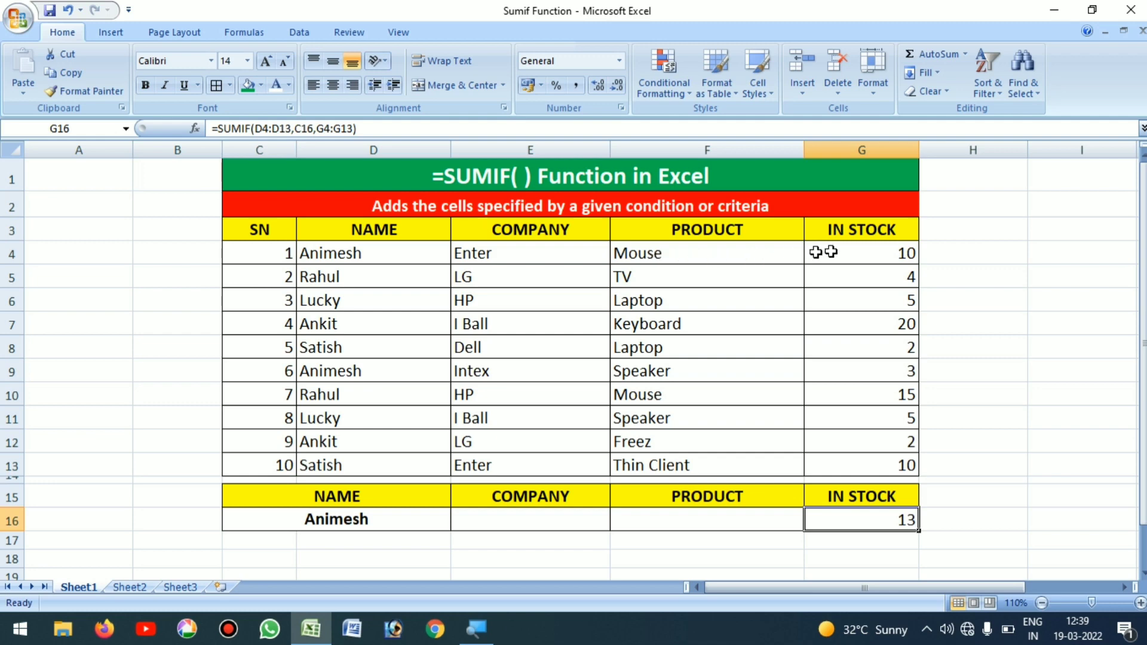
pyautogui.click(859, 251)
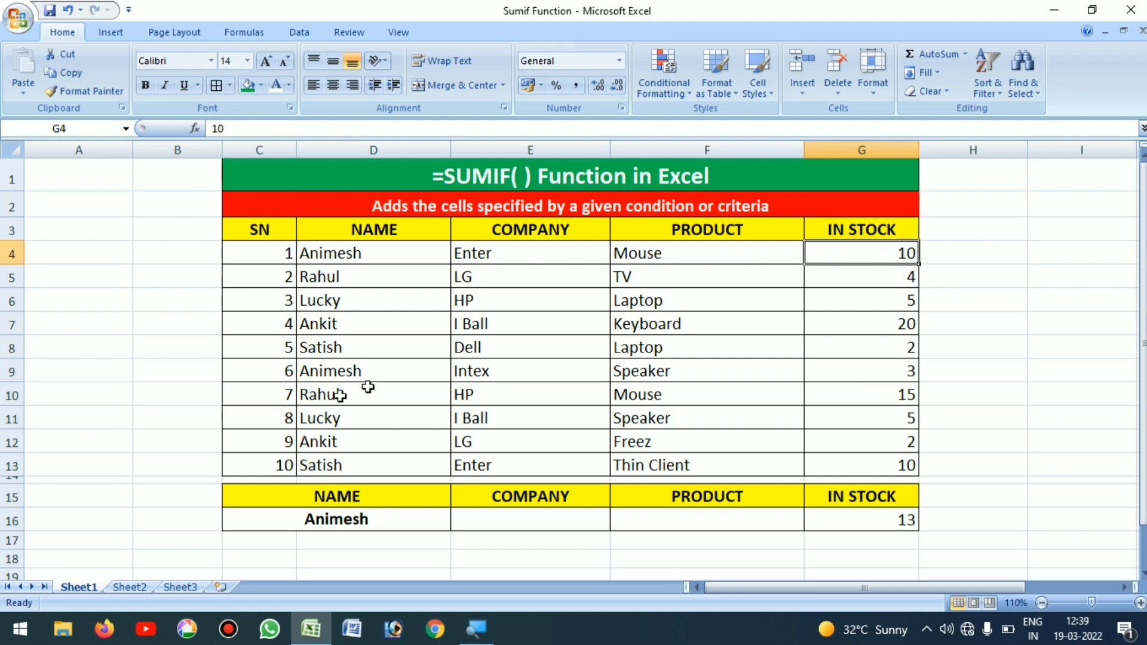
pyautogui.click(903, 372)
pyautogui.click(896, 250)
pyautogui.click(873, 375)
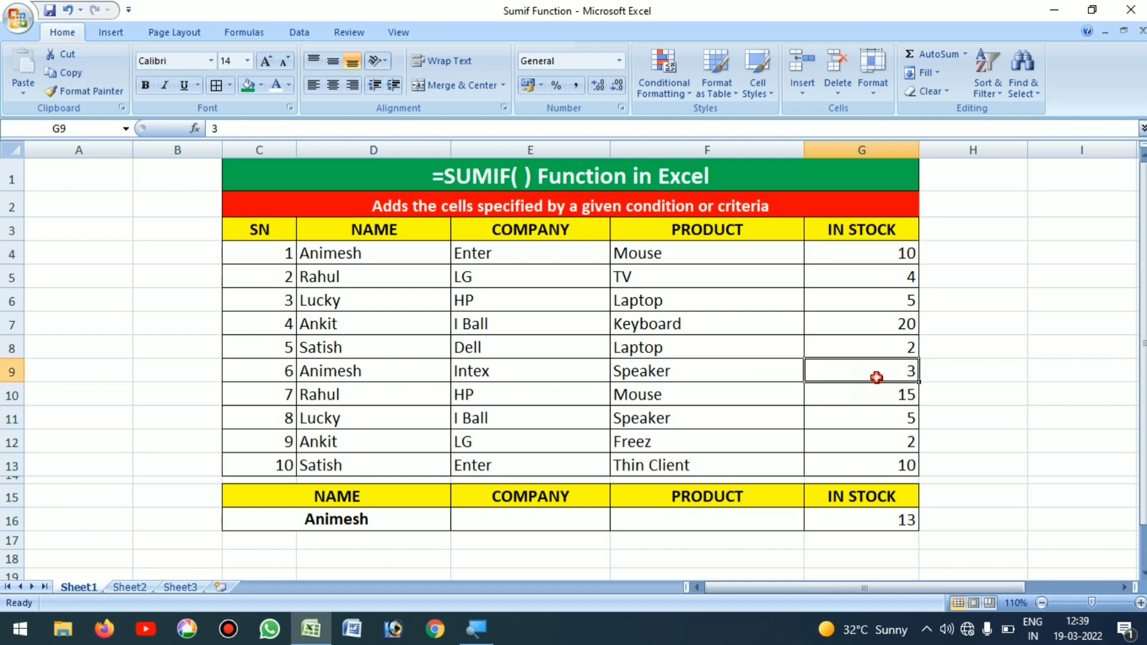
pyautogui.click(875, 520)
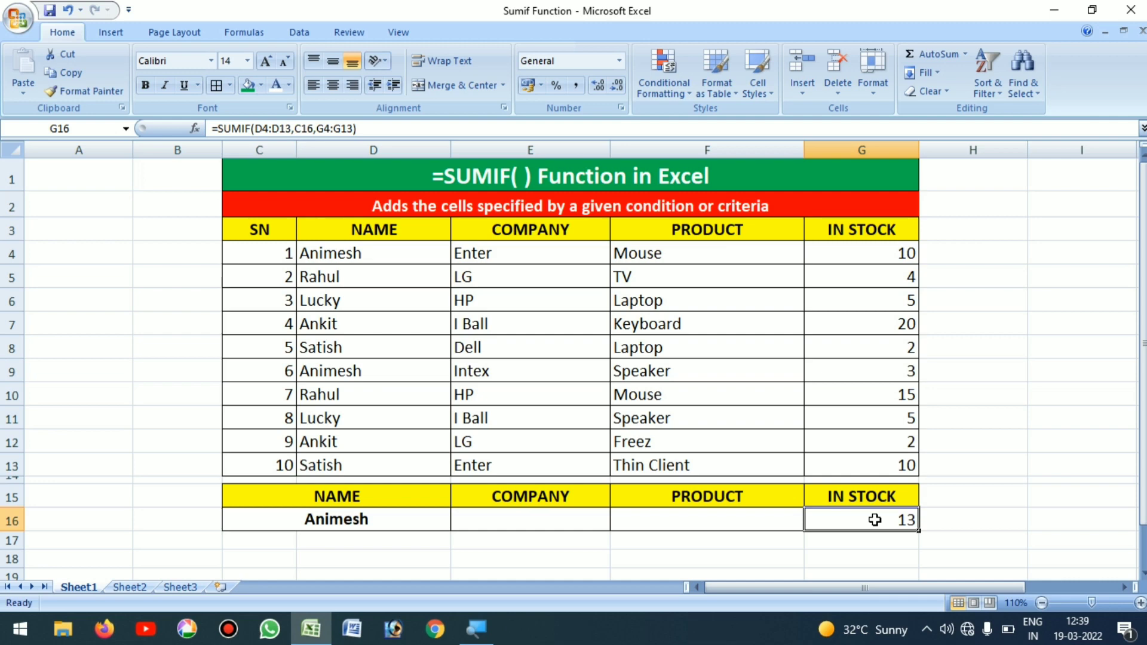
# Replace the name in C16 with one missing from the table and check the formula cell G16
pyautogui.click(379, 518)
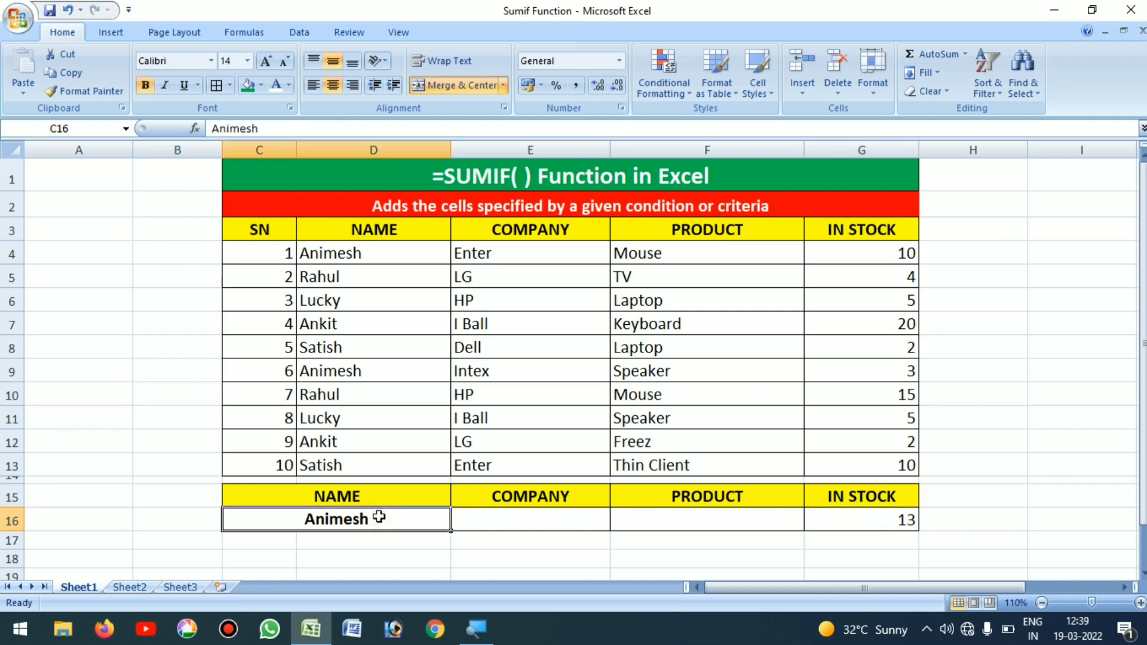
pyautogui.write('Anoop')
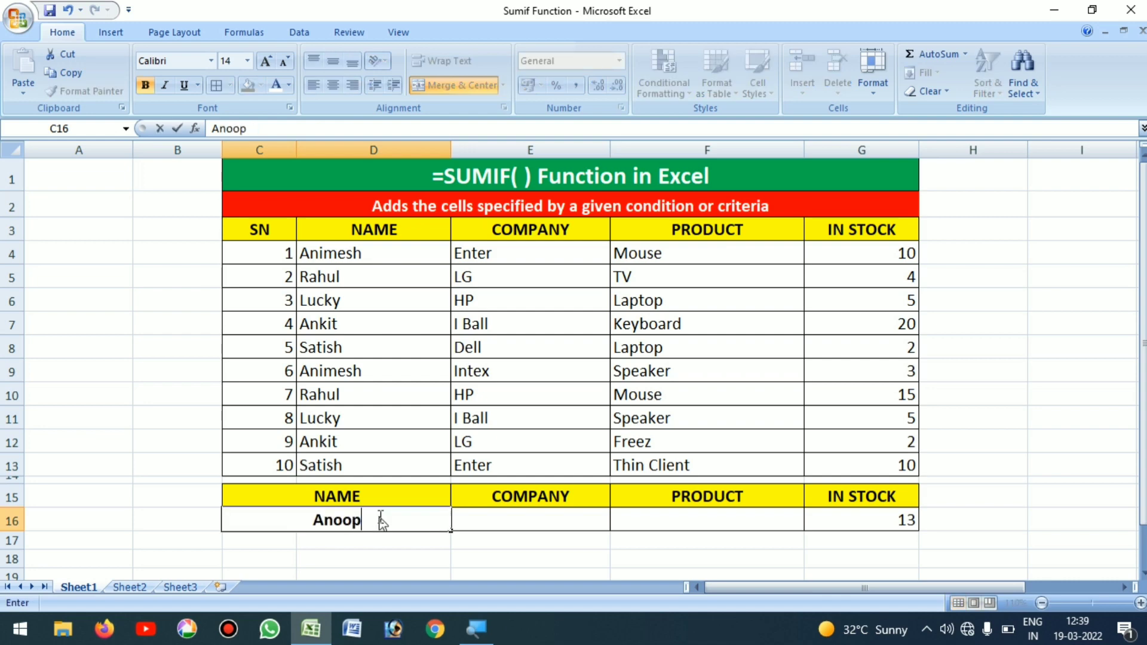
pyautogui.press('Tab')
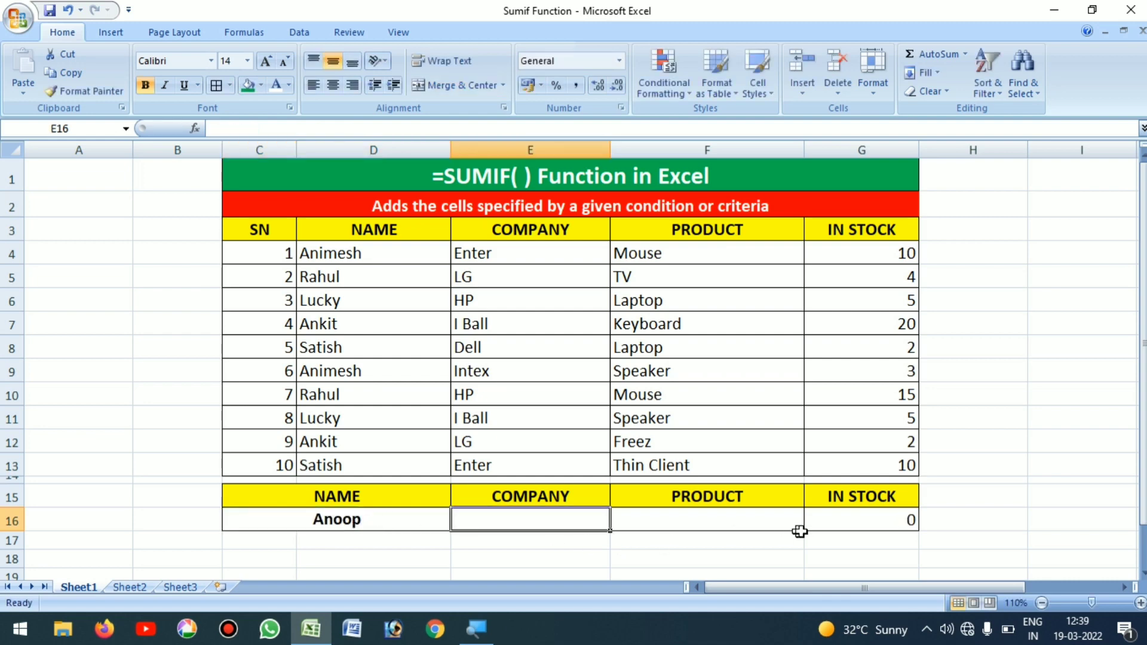
pyautogui.click(873, 525)
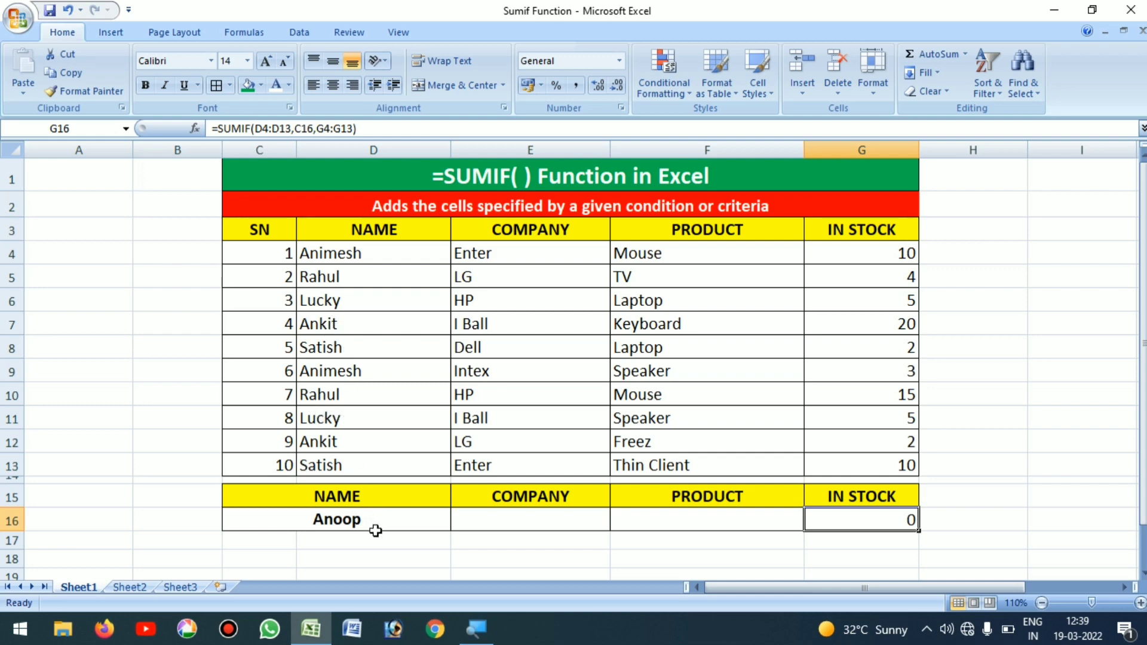
# Replace the criterion name in C16 with the name listed in the table's SN 4 row
pyautogui.click(353, 521)
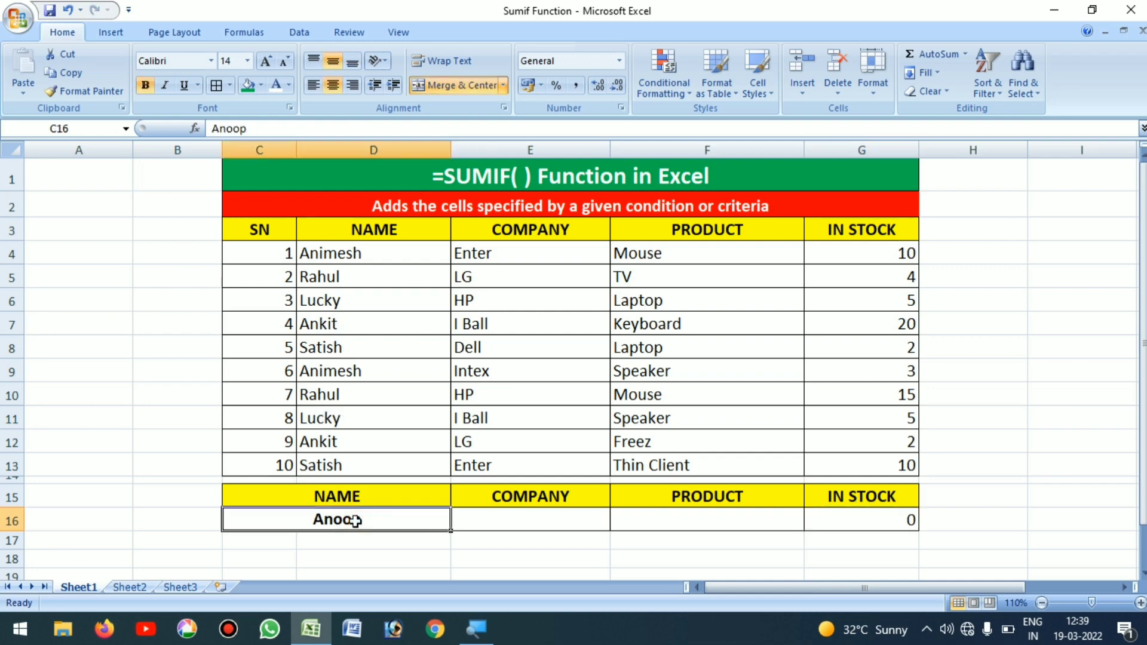
pyautogui.write('Ankit')
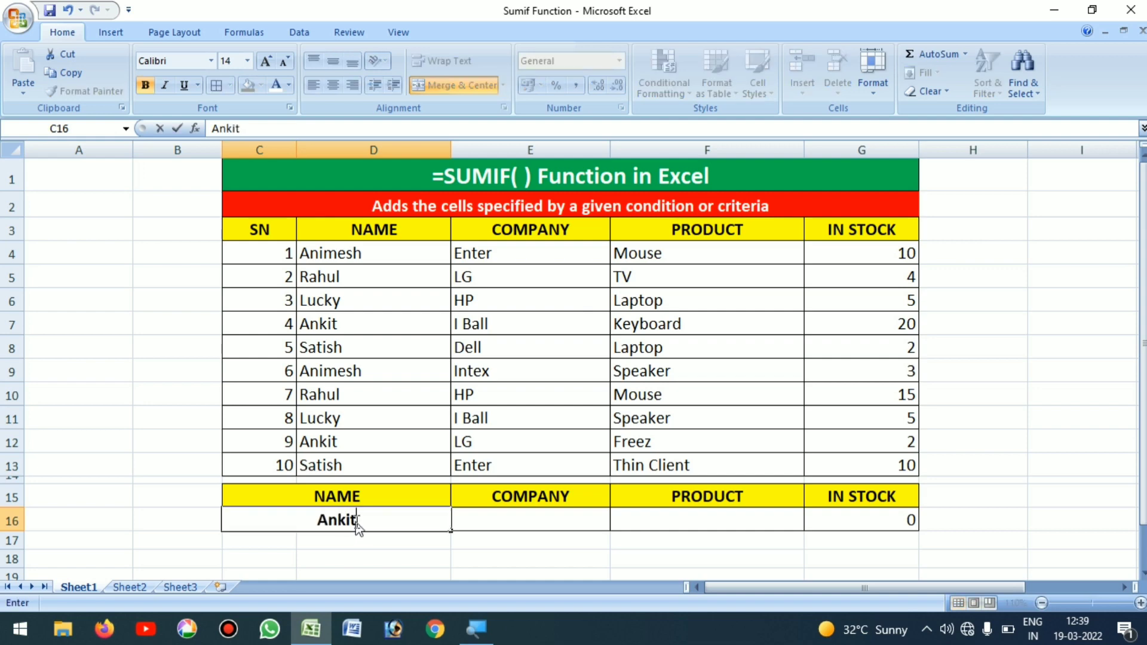
pyautogui.press('Tab')
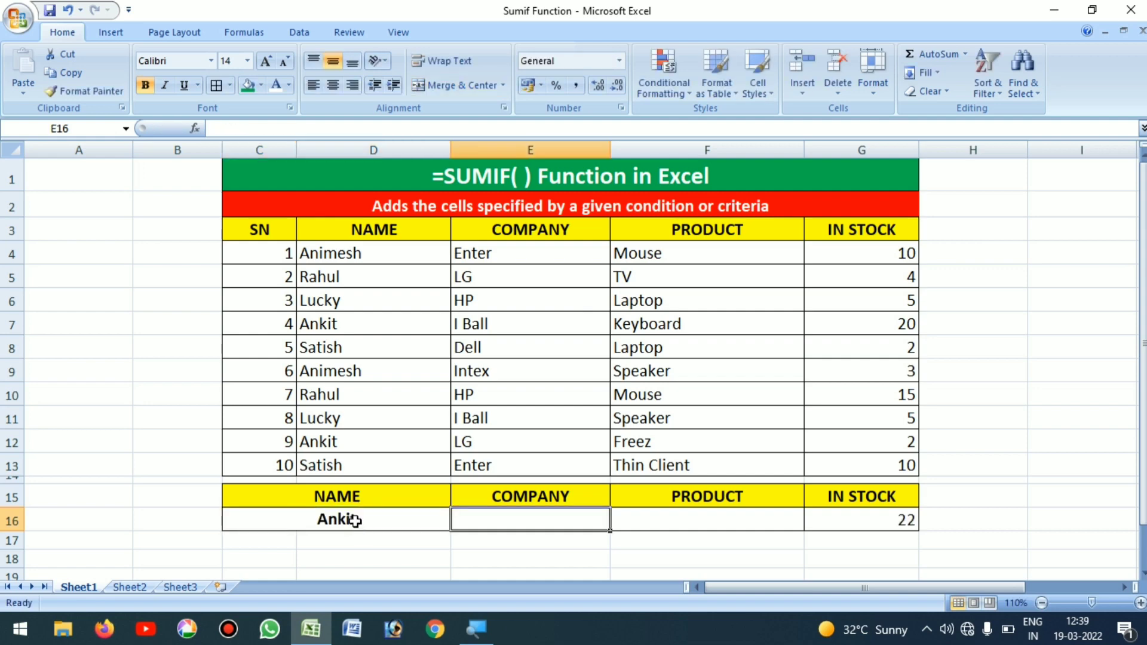
# Compare the SUMIF result in G16 with the matching stock values in G7 and G12
pyautogui.click(857, 519)
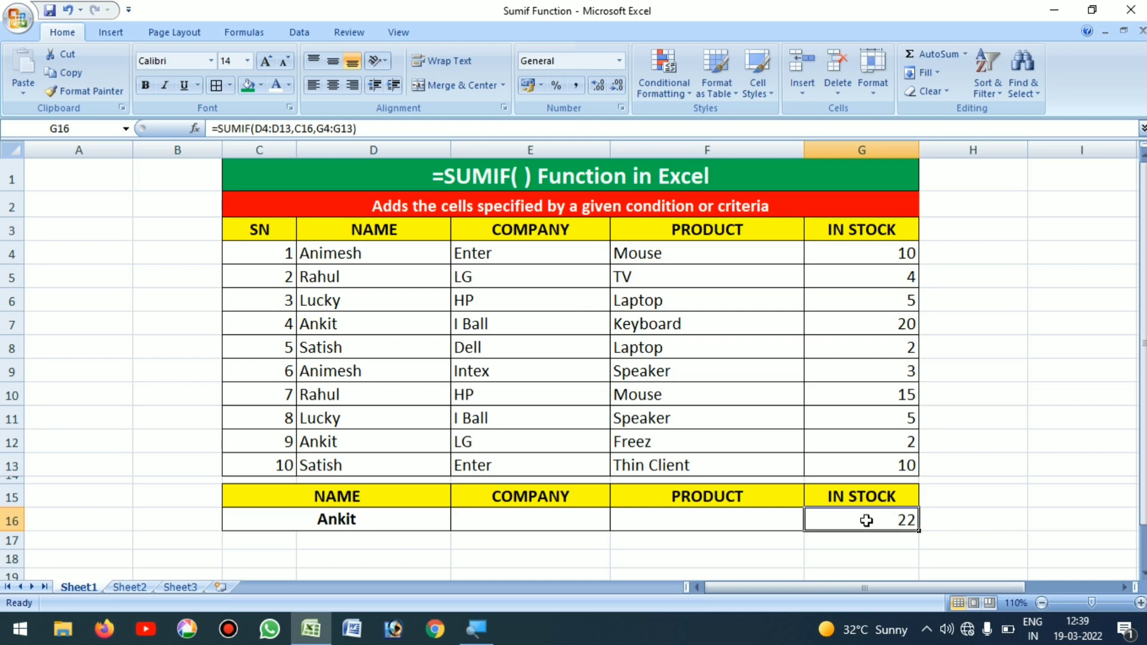
pyautogui.click(860, 445)
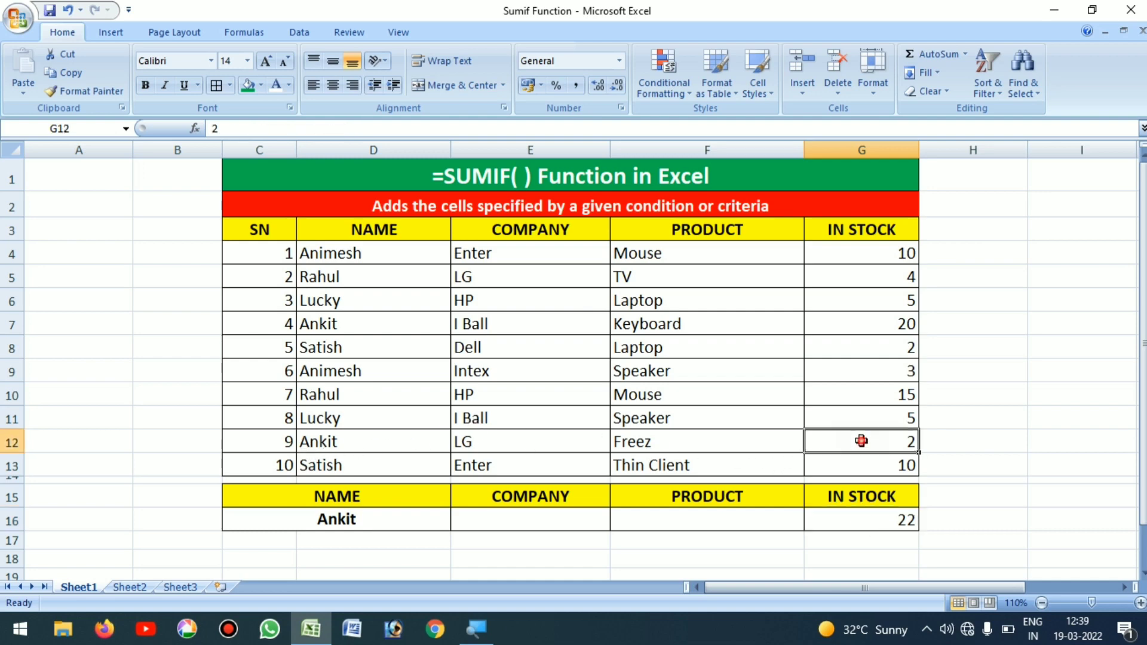
pyautogui.click(889, 324)
pyautogui.click(878, 445)
pyautogui.click(873, 520)
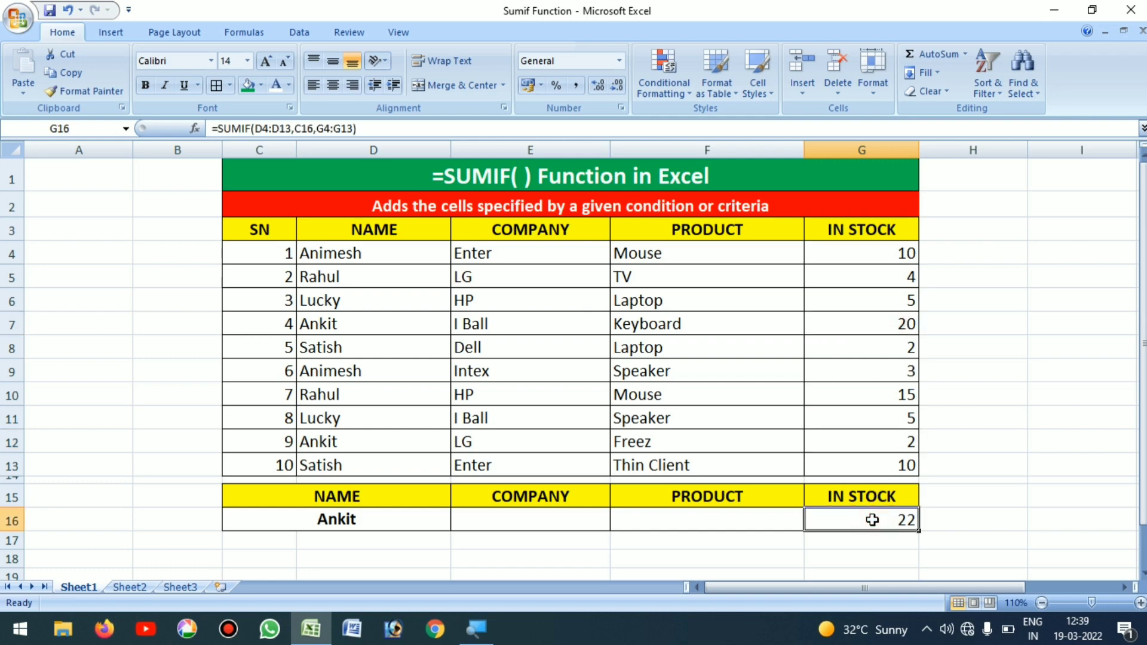
# Enter Dell as the criterion in the lower COMPANY cell, E16
pyautogui.click(361, 514)
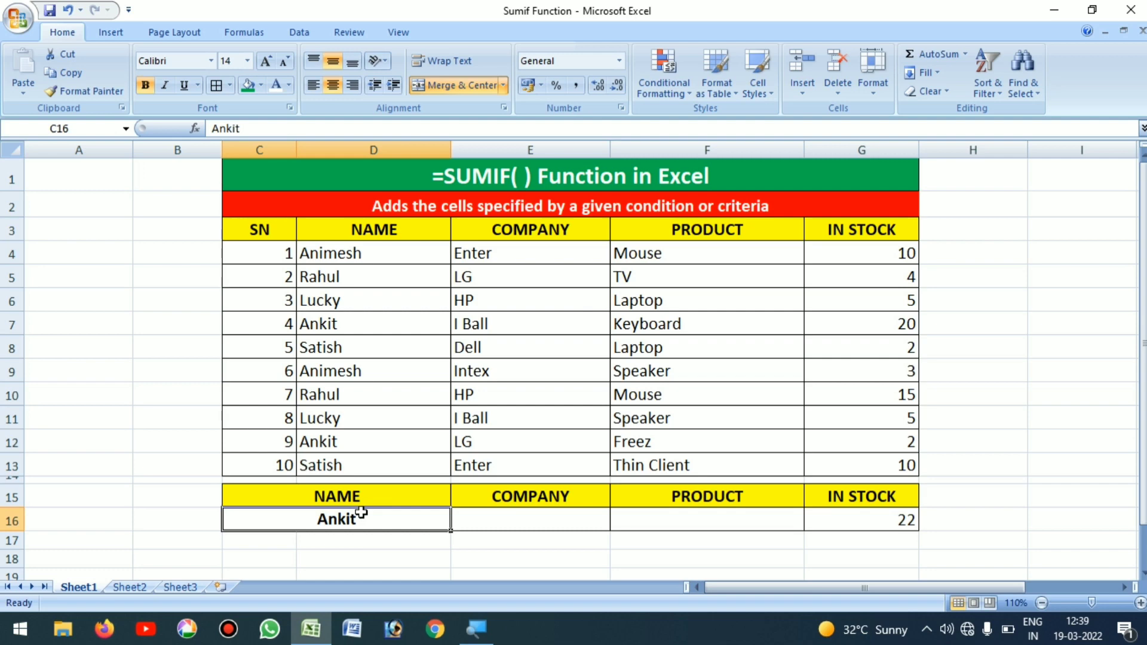
pyautogui.click(472, 523)
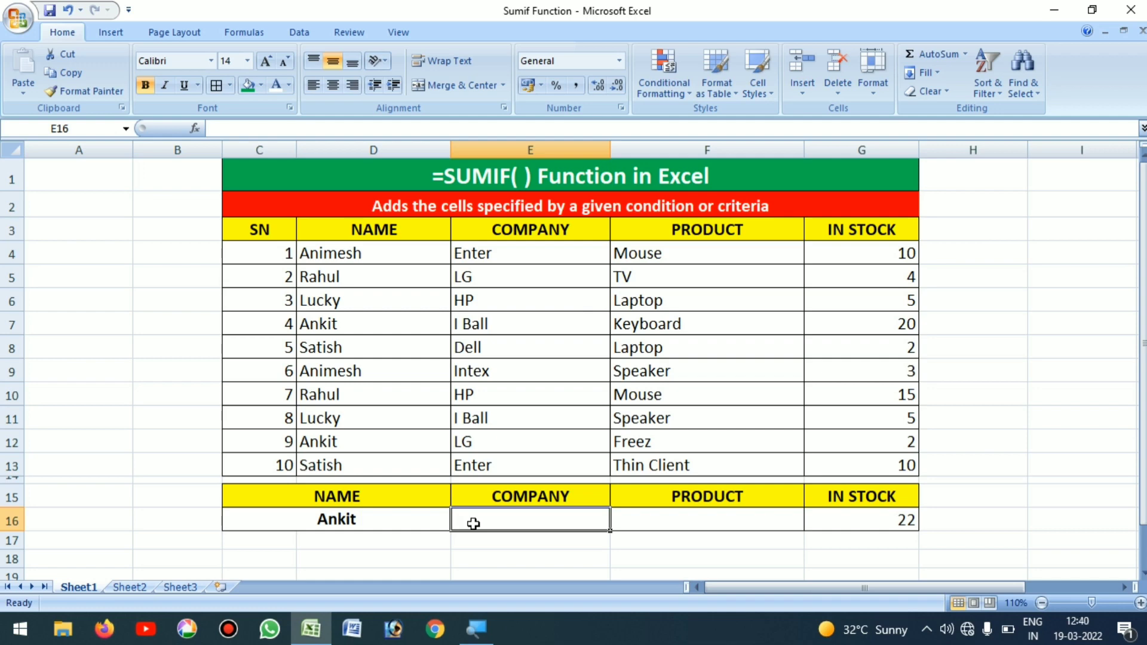
pyautogui.write('Dell')
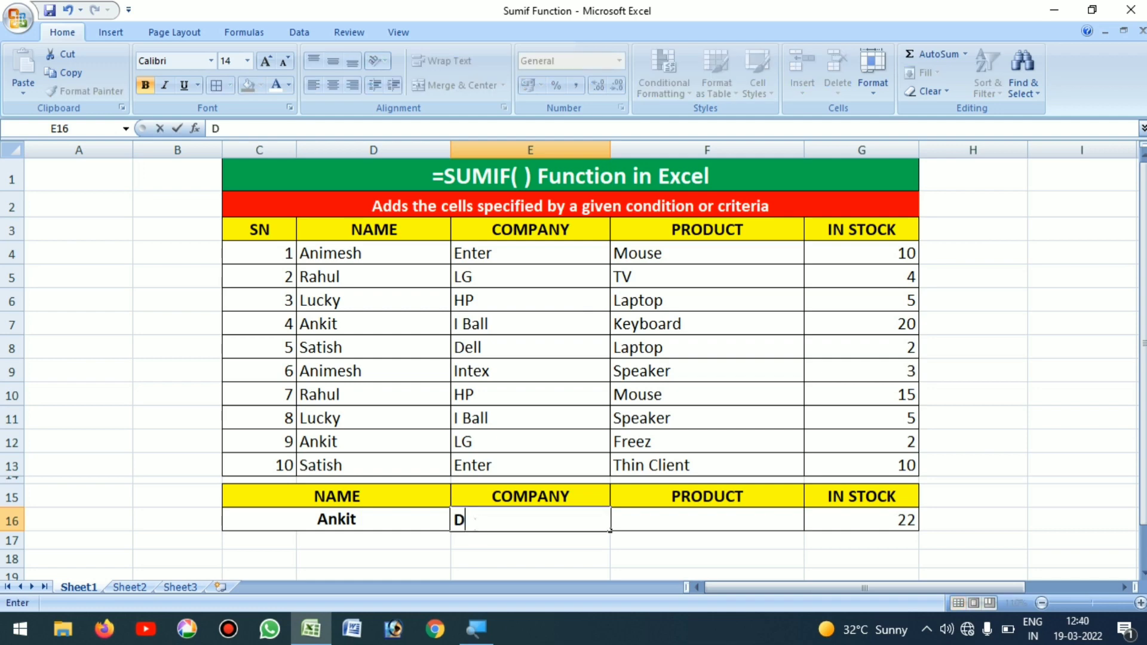
pyautogui.press('Tab')
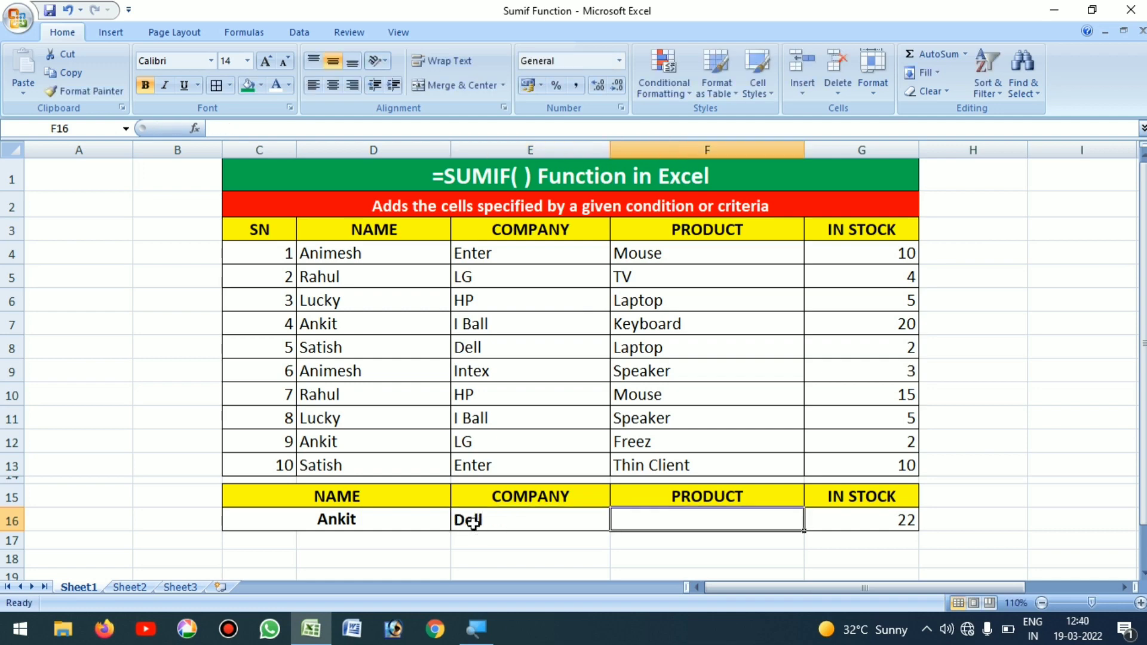
# Replace the formula in G16 with =SUMIF(E4:E13,E16,G4:G13) to total the stock for the company in E16
pyautogui.click(838, 517)
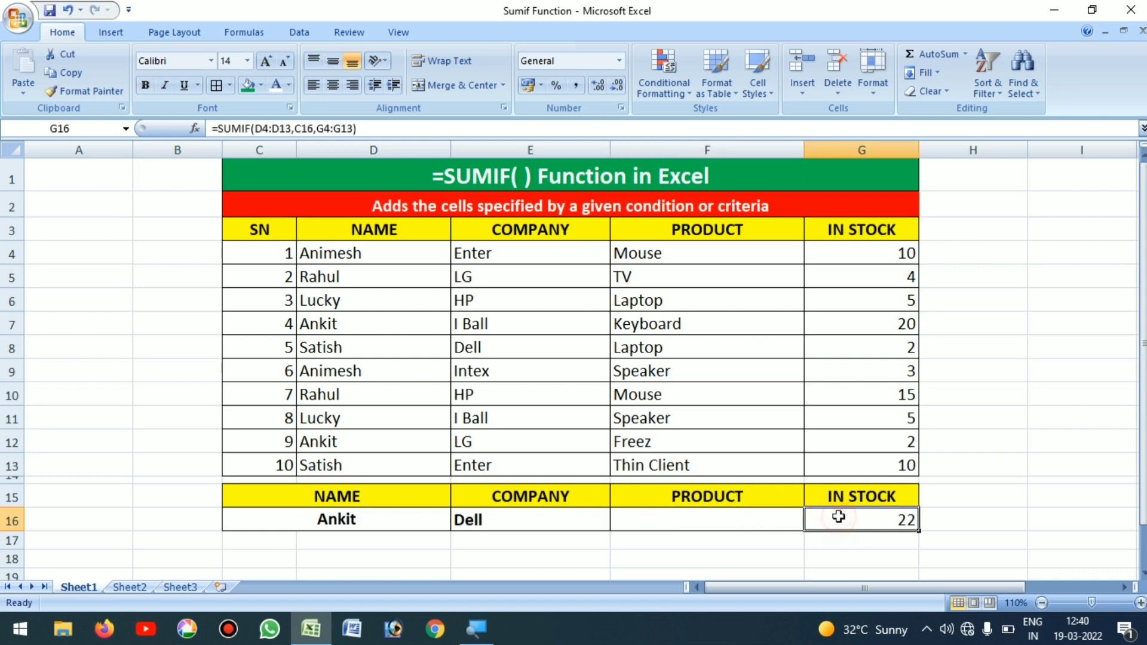
pyautogui.press('Delete')
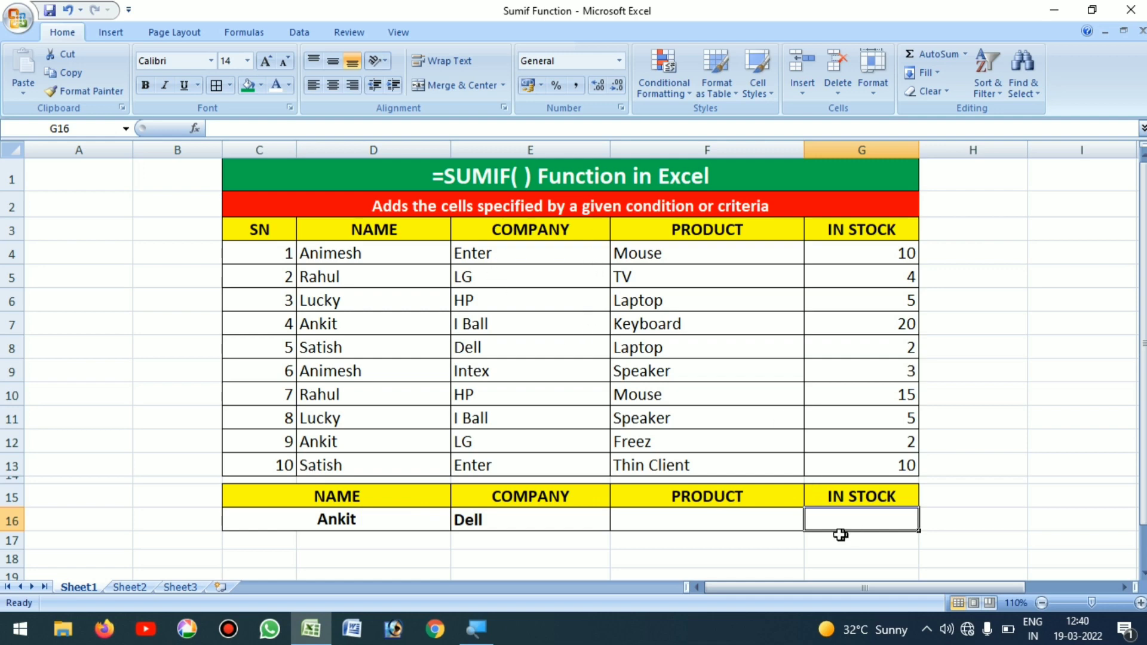
pyautogui.write('=')
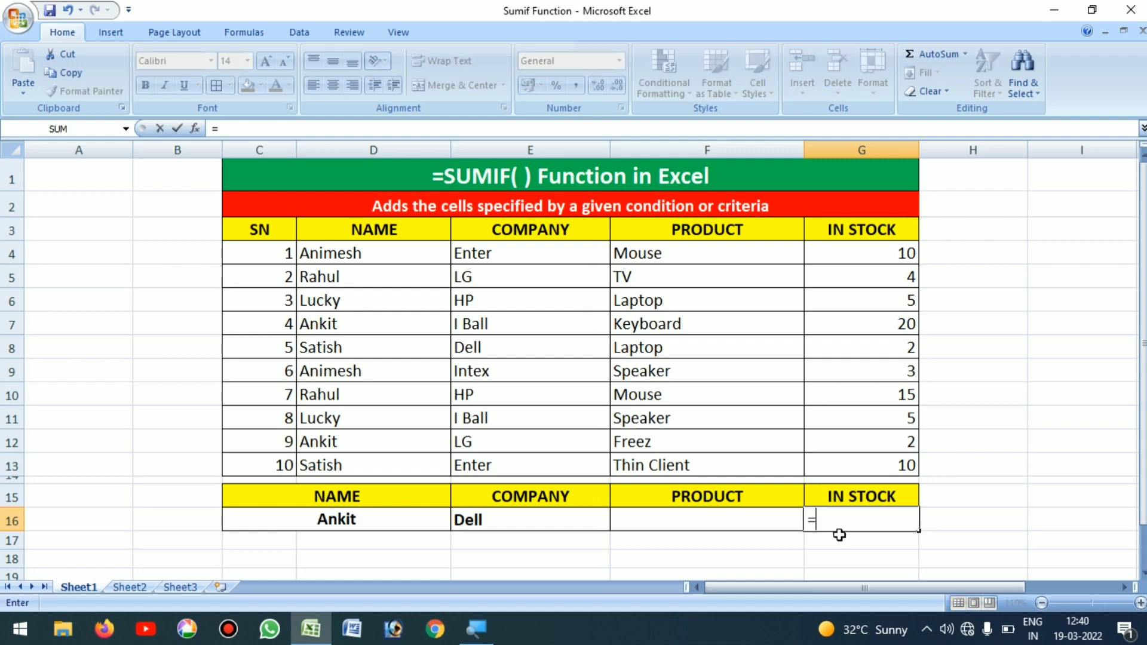
pyautogui.write('sumif(')
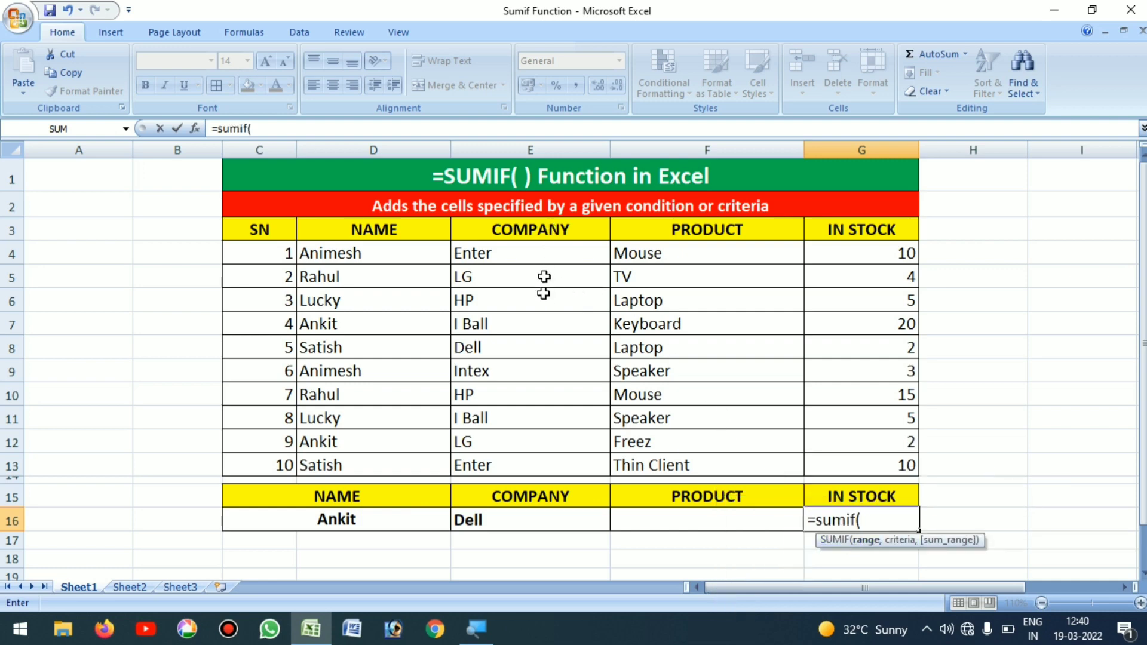
pyautogui.moveTo(533, 251); pyautogui.dragTo(536, 463)
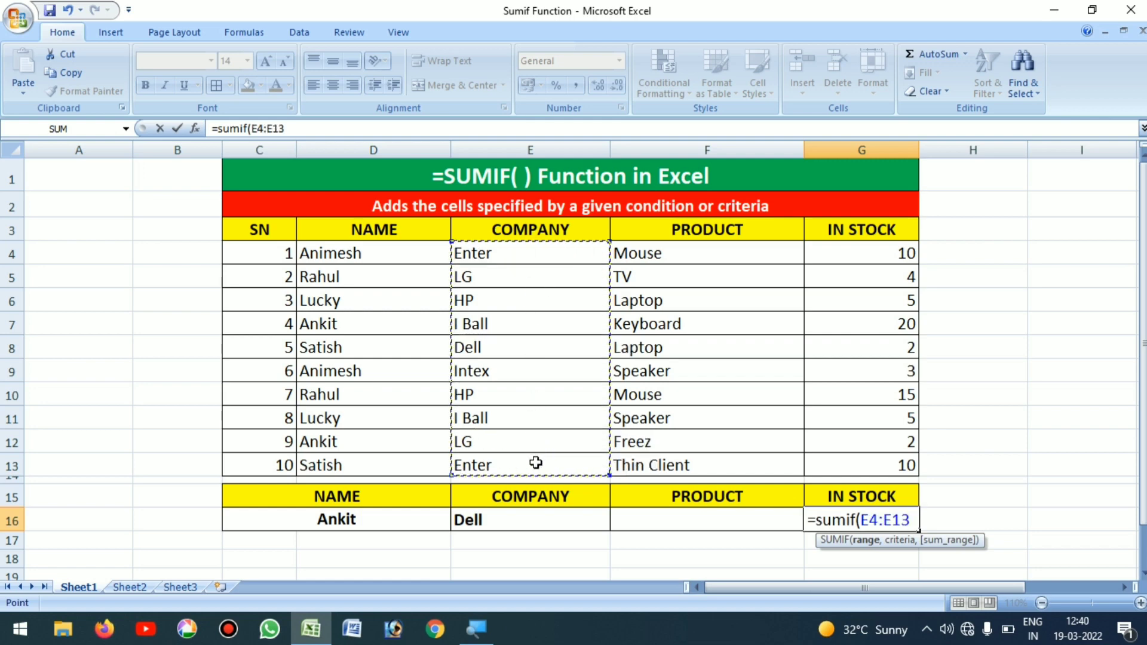
pyautogui.write(',')
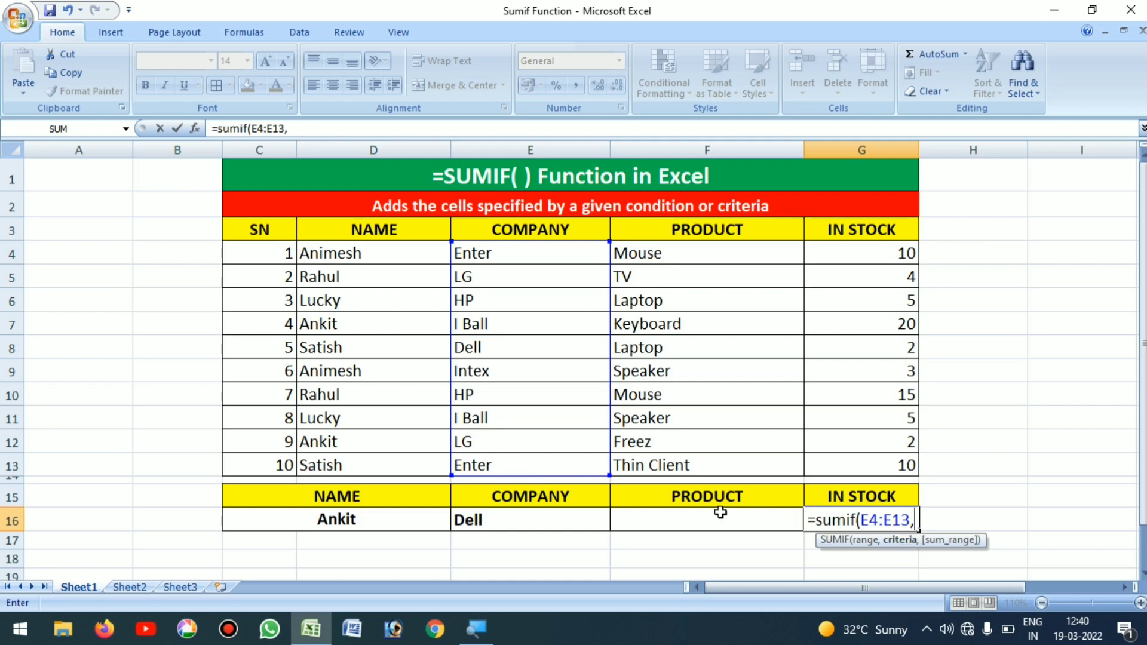
pyautogui.click(482, 515)
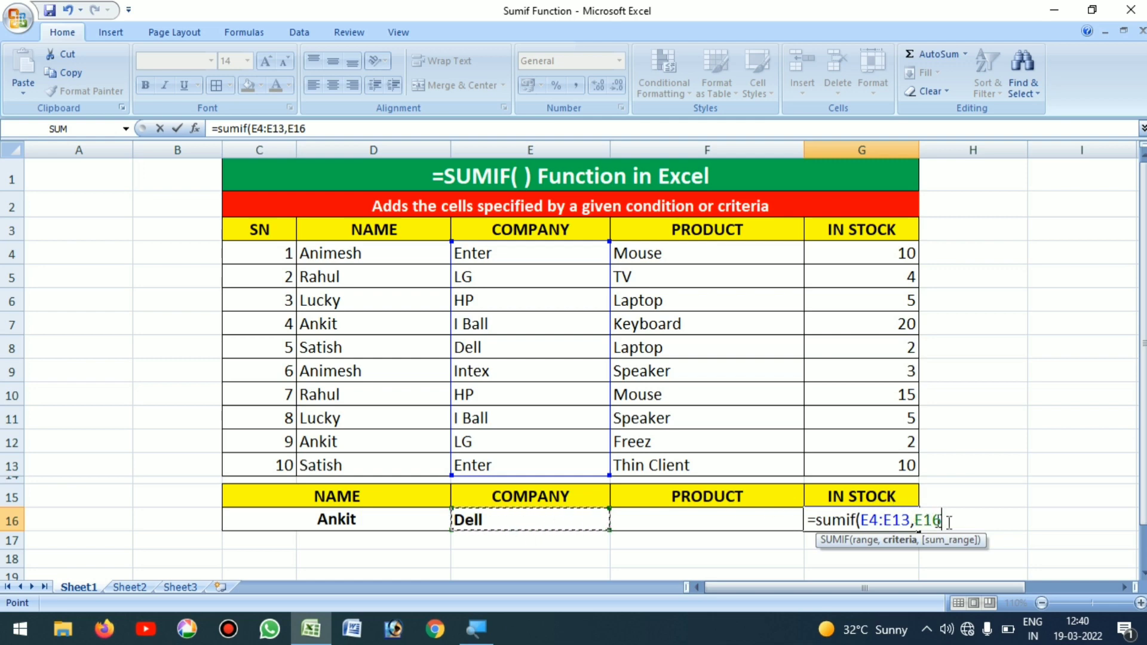
pyautogui.write(',')
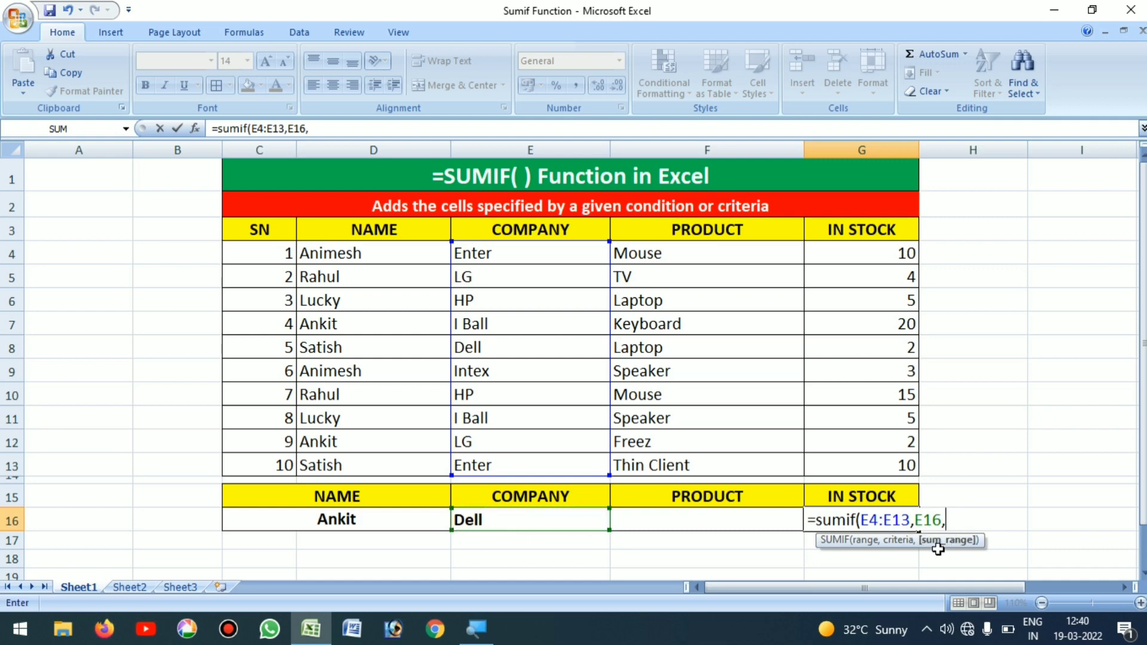
pyautogui.moveTo(884, 261); pyautogui.dragTo(880, 466)
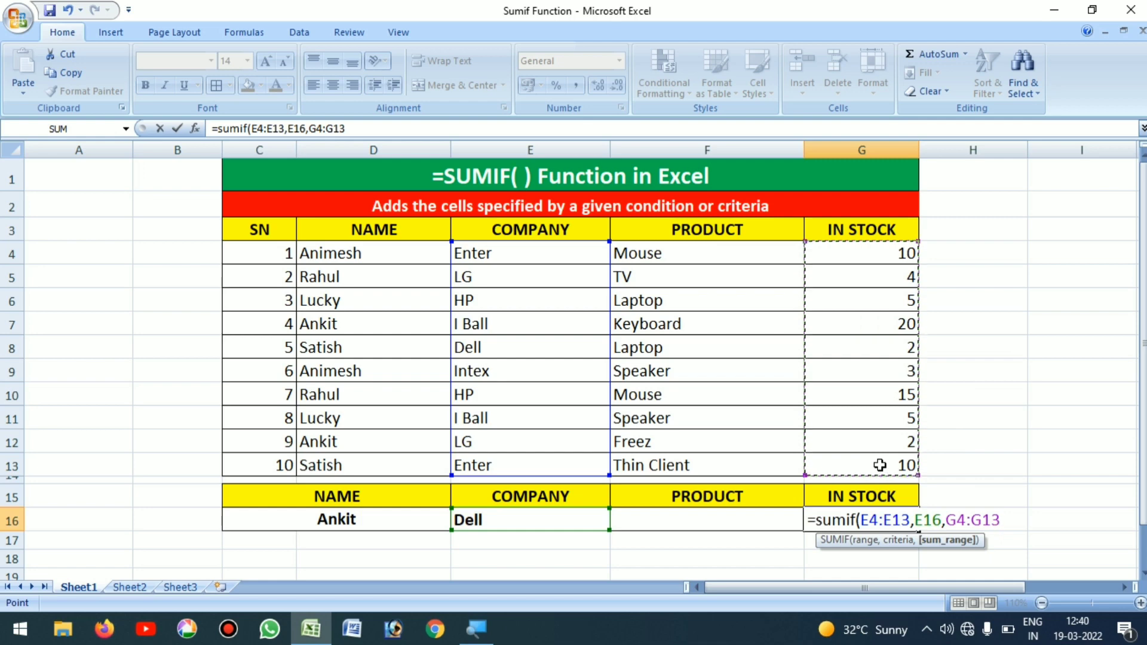
pyautogui.write(')')
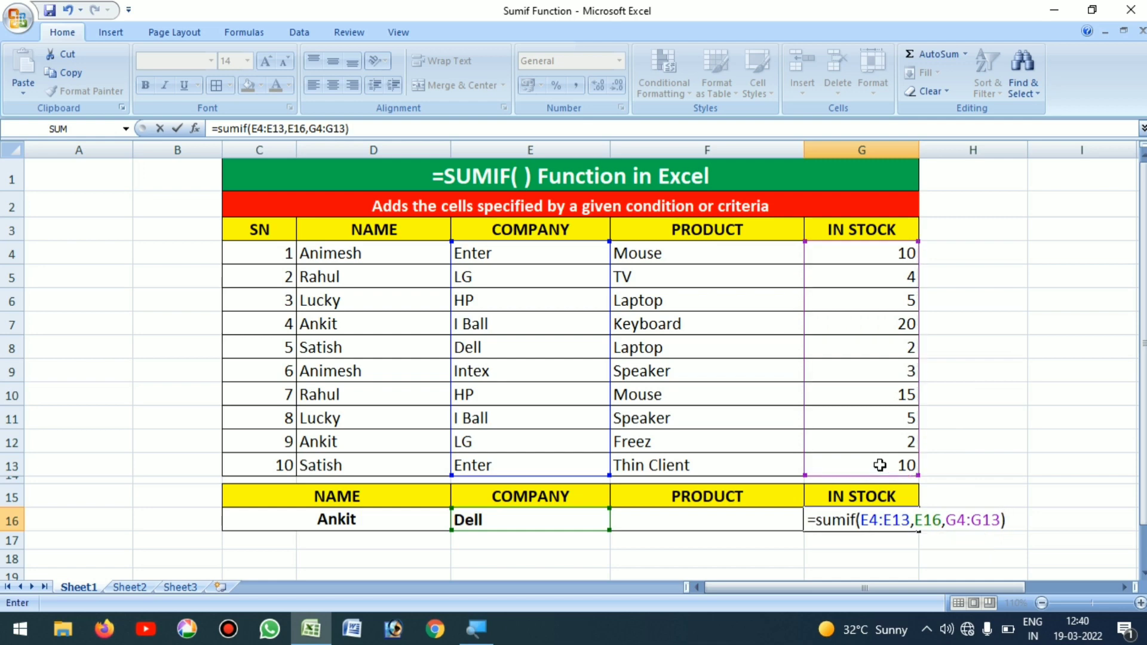
pyautogui.press('Return')
pyautogui.click(882, 520)
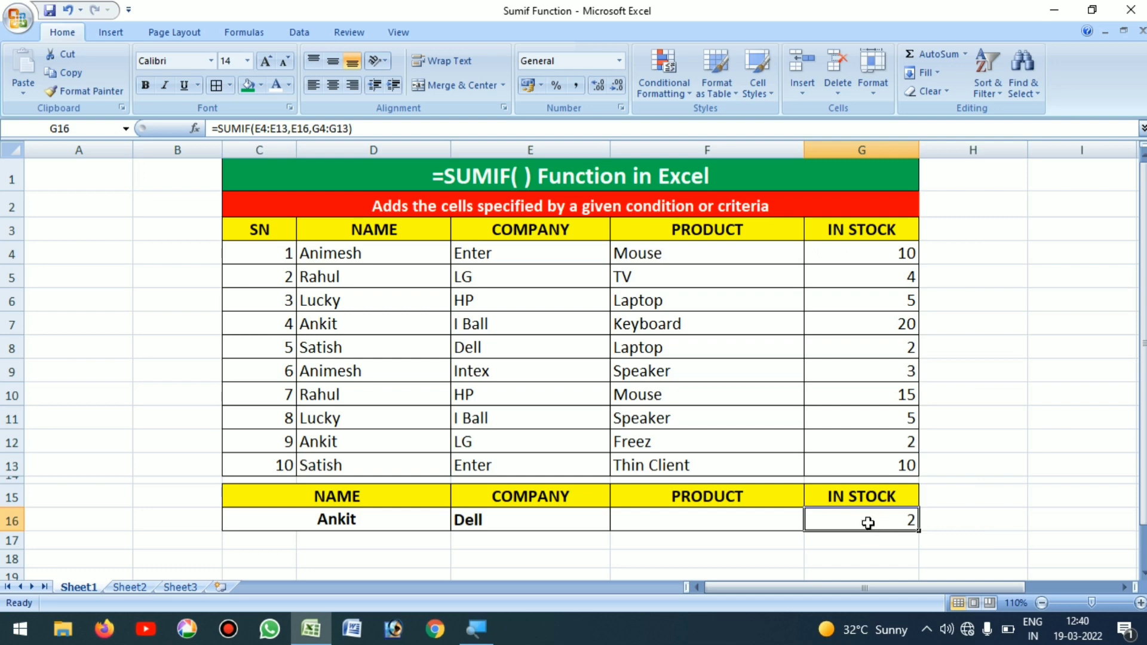
# Clear the name from C16 and compare the G16 result with the Dell row's stock in G8
pyautogui.click(335, 518)
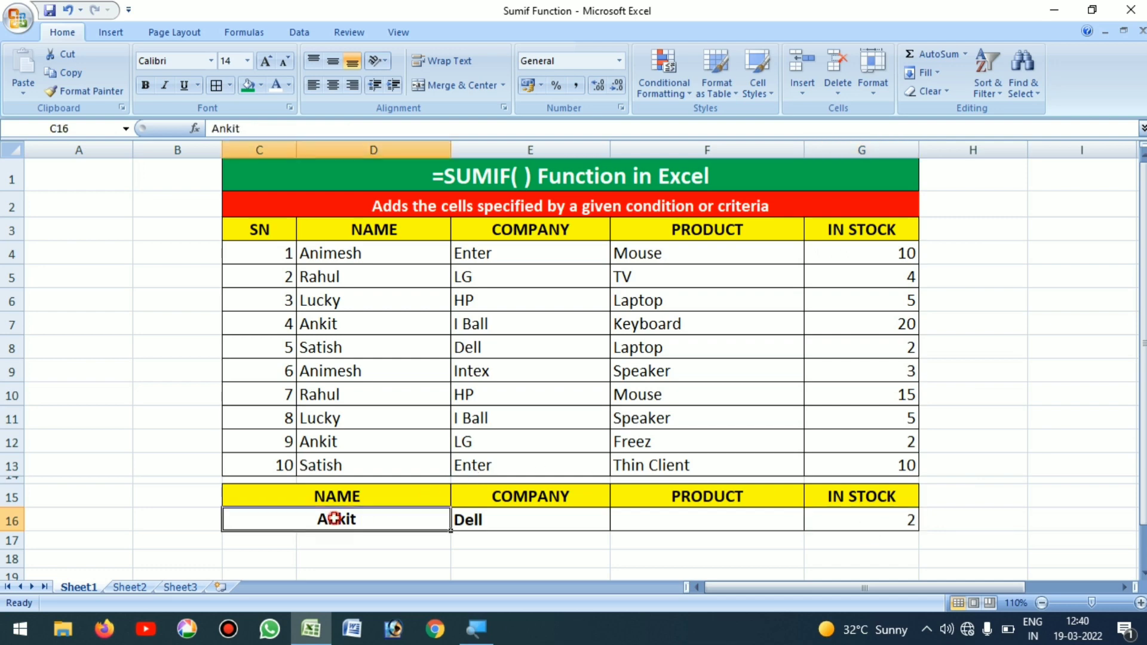
pyautogui.press('Delete')
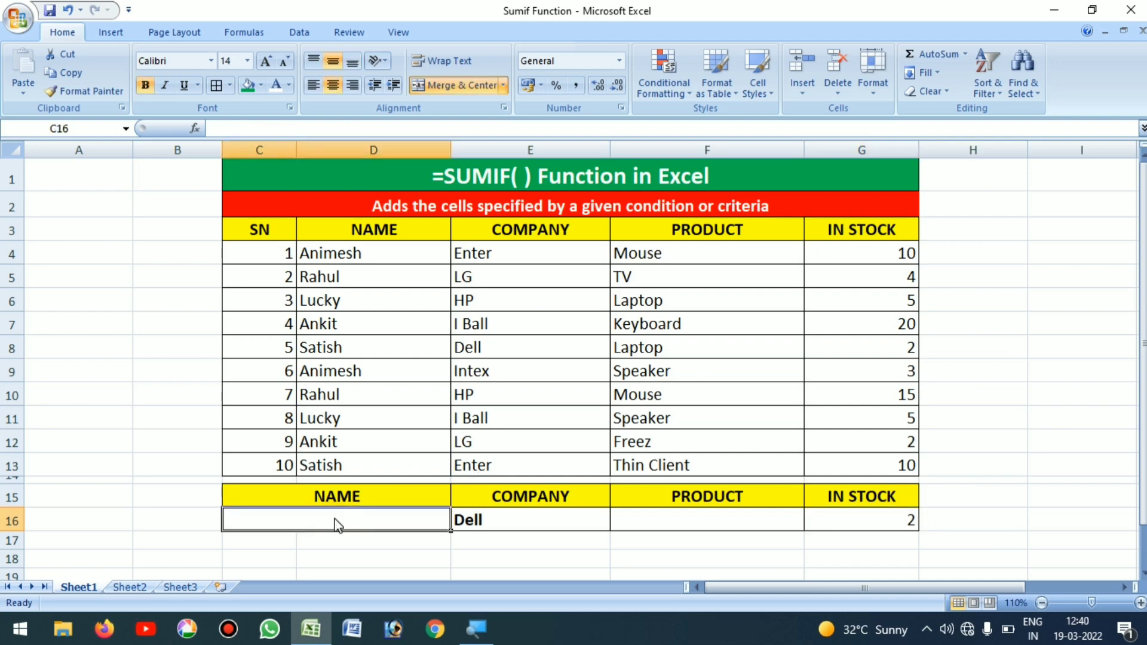
pyautogui.click(859, 521)
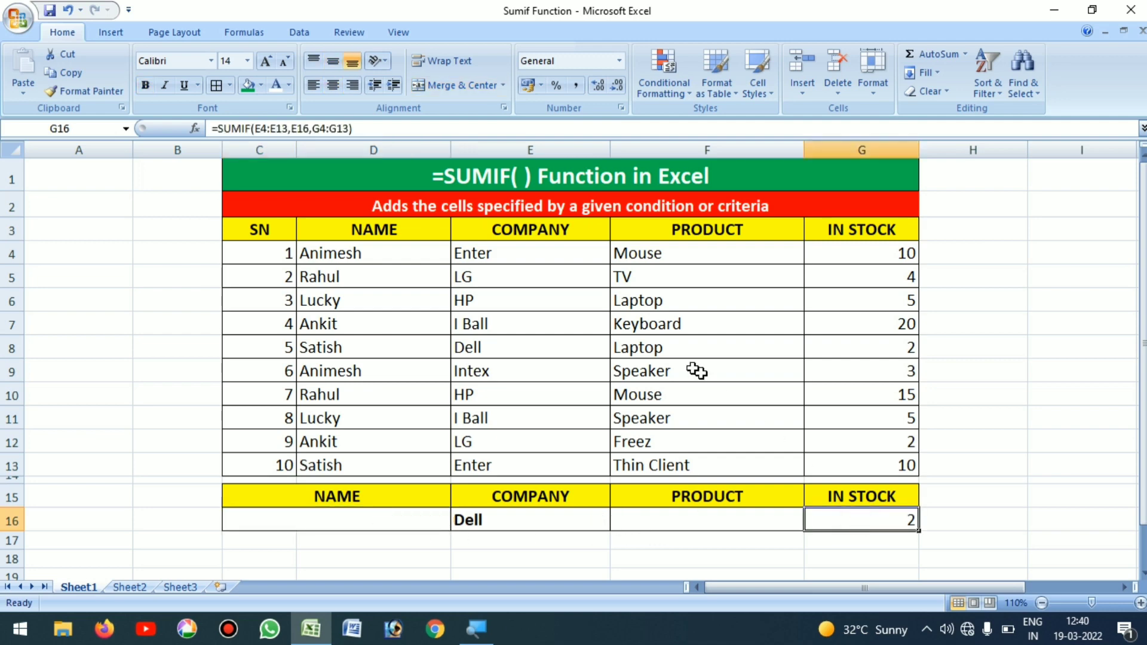
pyautogui.click(490, 345)
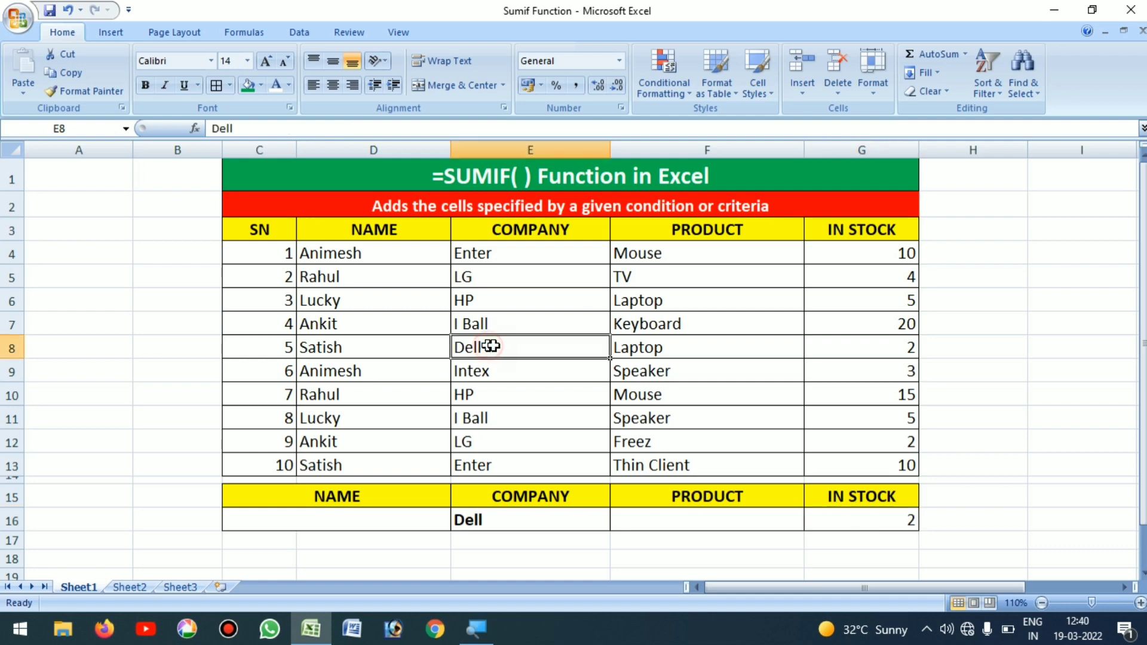
pyautogui.click(893, 354)
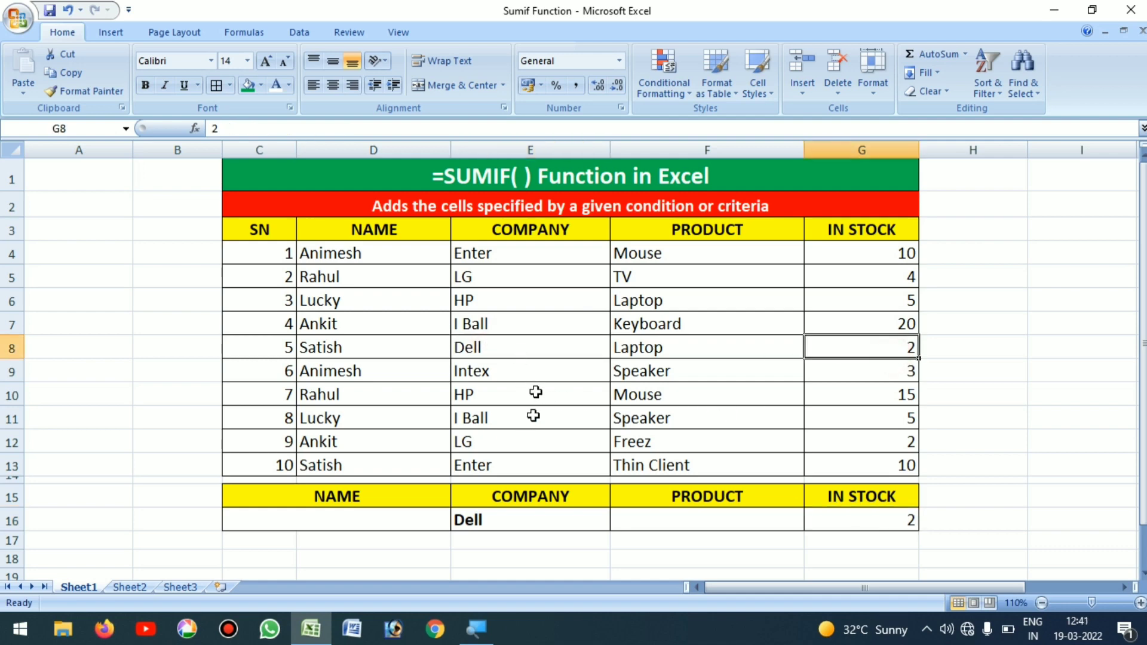
# Change the company in E4 to Dell and compare the G16 total with the stock values in G4 and G8
pyautogui.click(524, 252)
pyautogui.write('Dell')
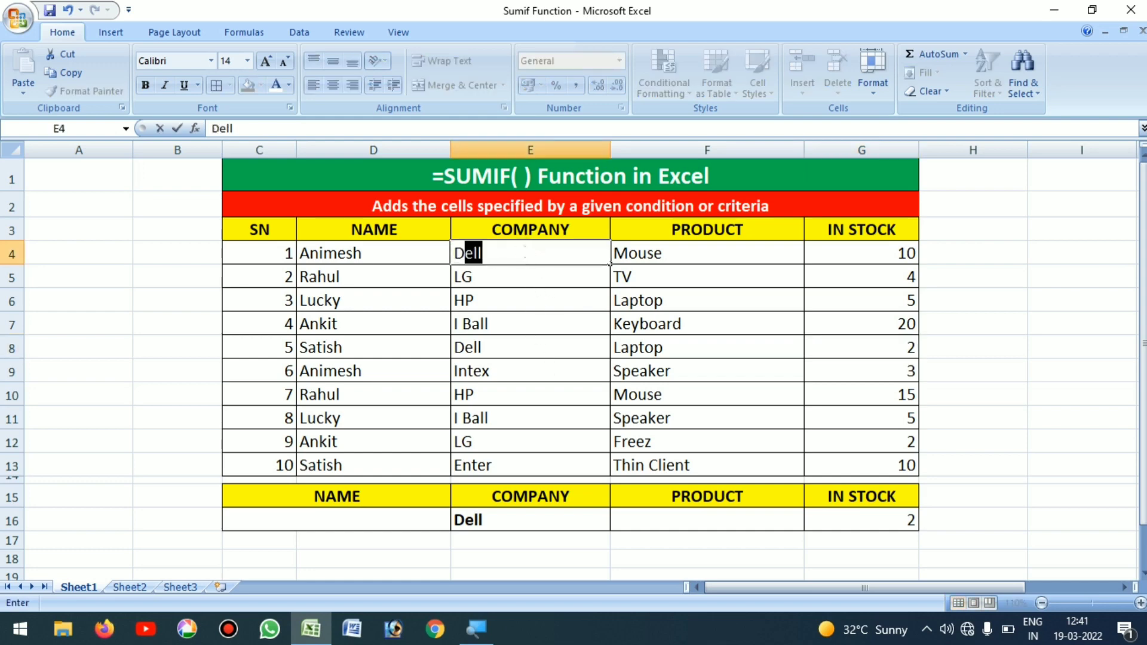
pyautogui.press('Return')
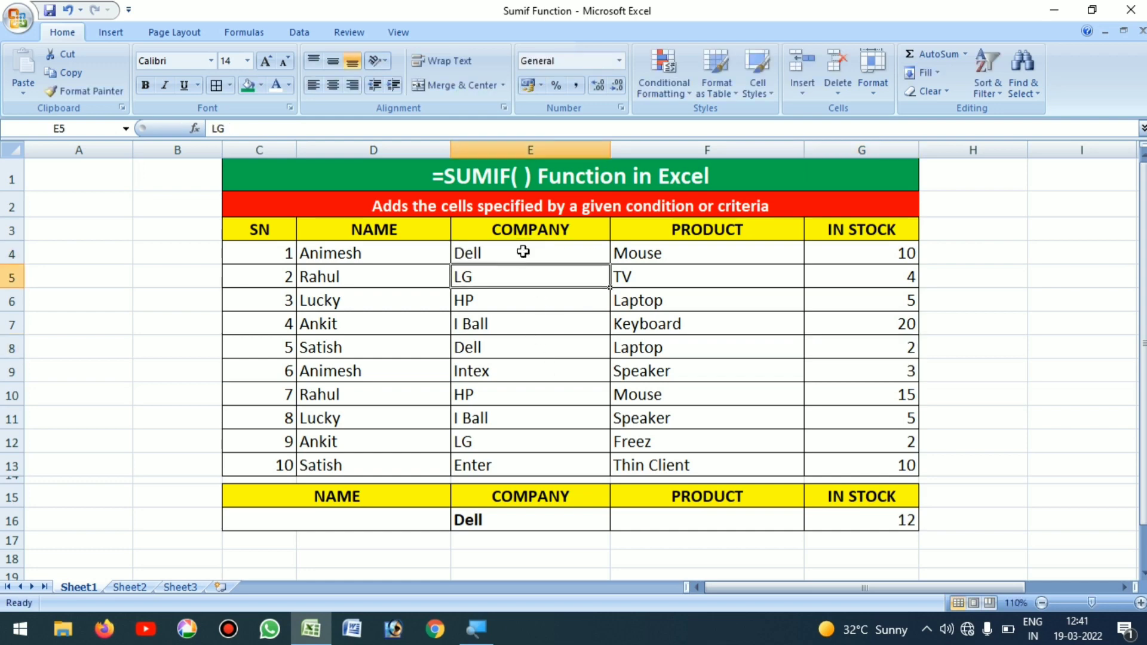
pyautogui.click(850, 518)
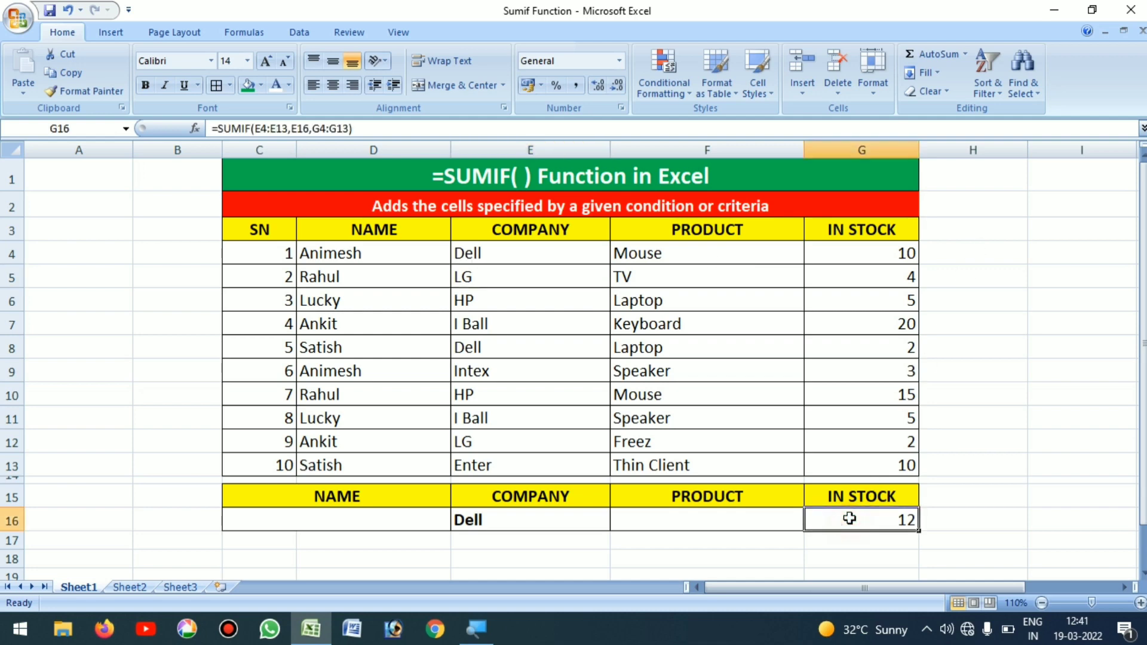
pyautogui.click(882, 246)
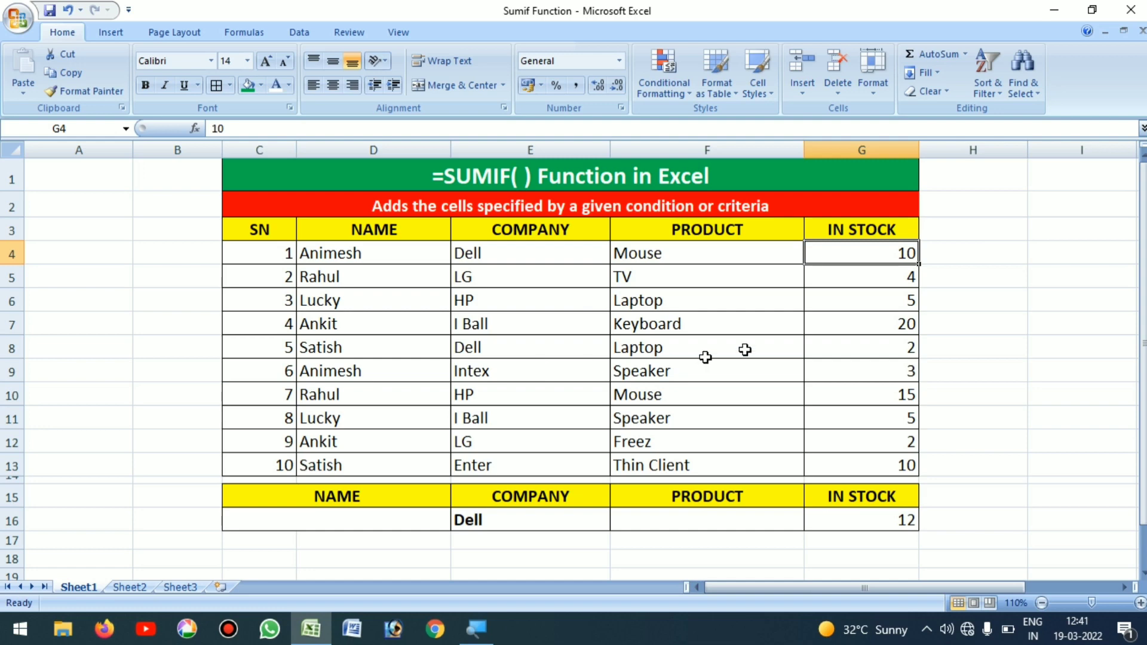
pyautogui.click(860, 347)
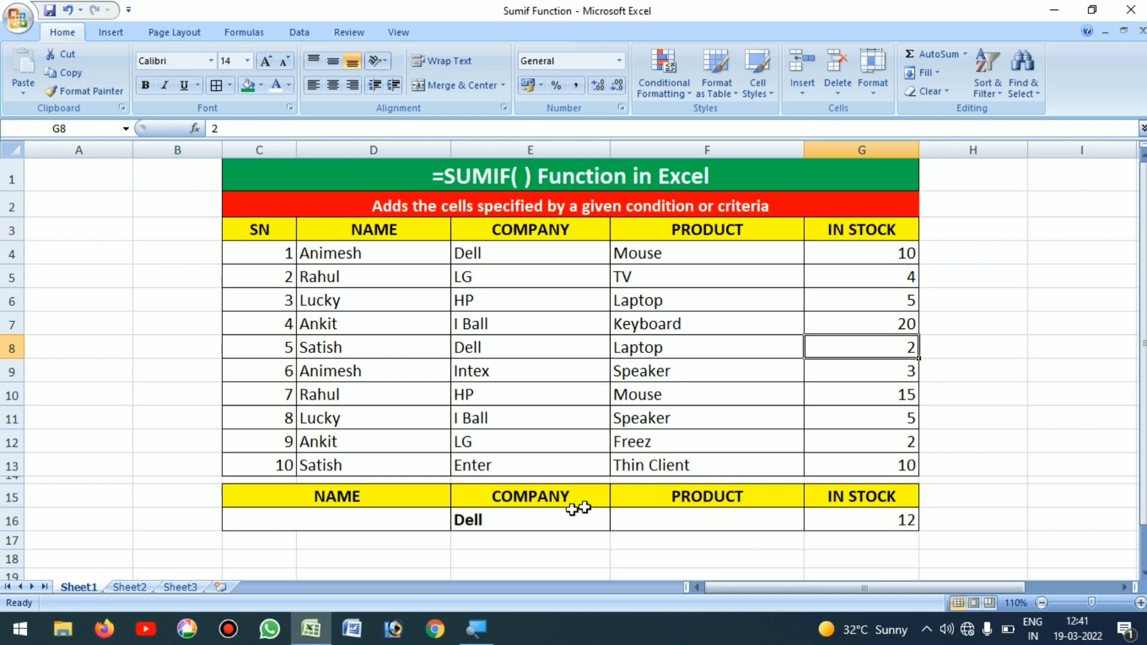
# Change the company criterion in E16 to LG and check the total in G16
pyautogui.click(547, 516)
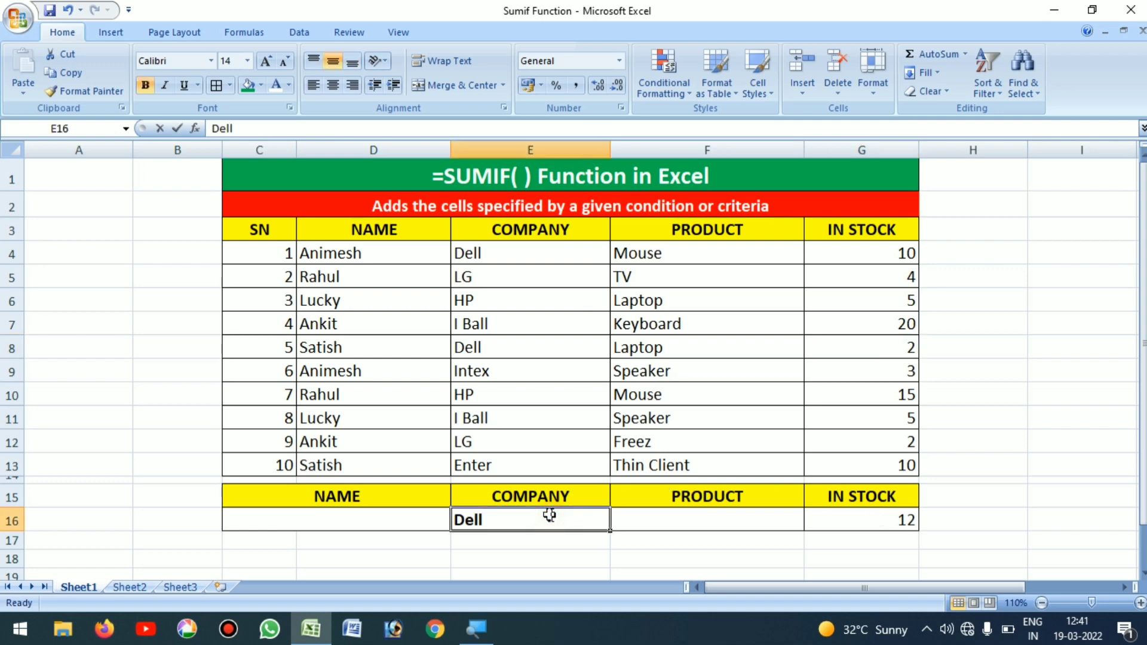
pyautogui.write('LG')
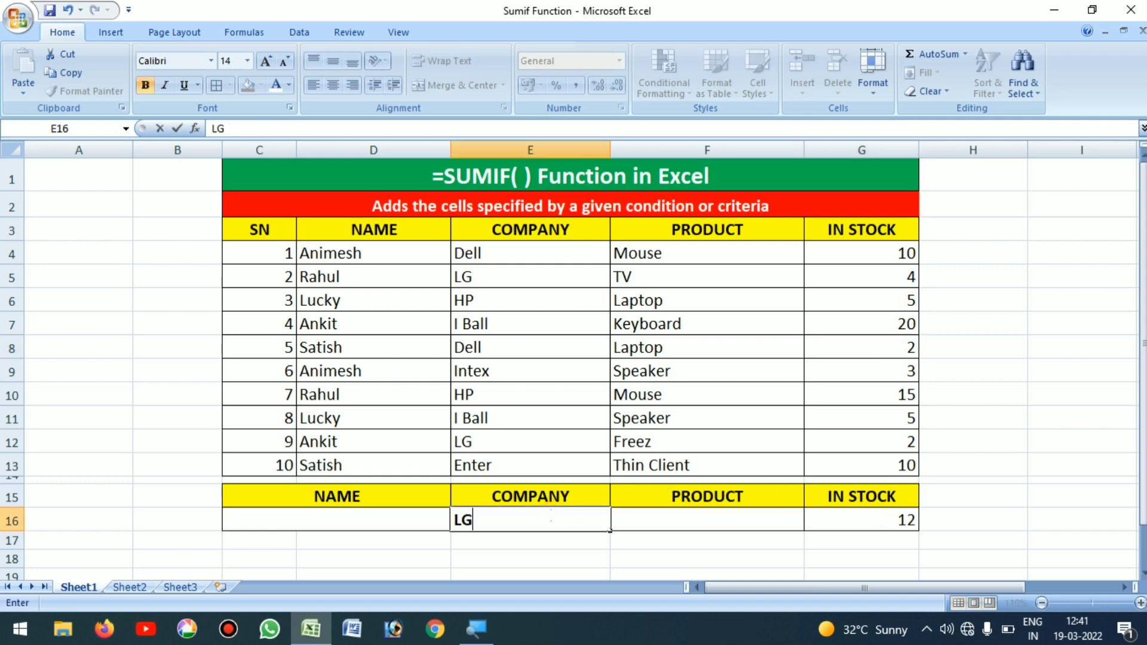
pyautogui.press('Tab')
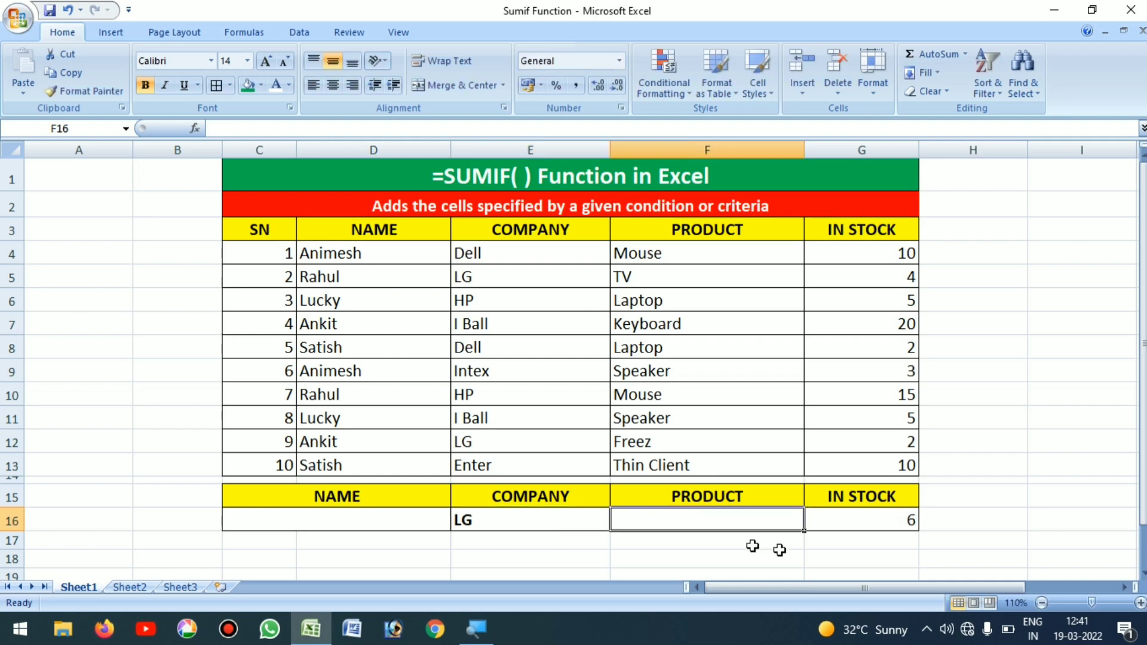
pyautogui.click(843, 518)
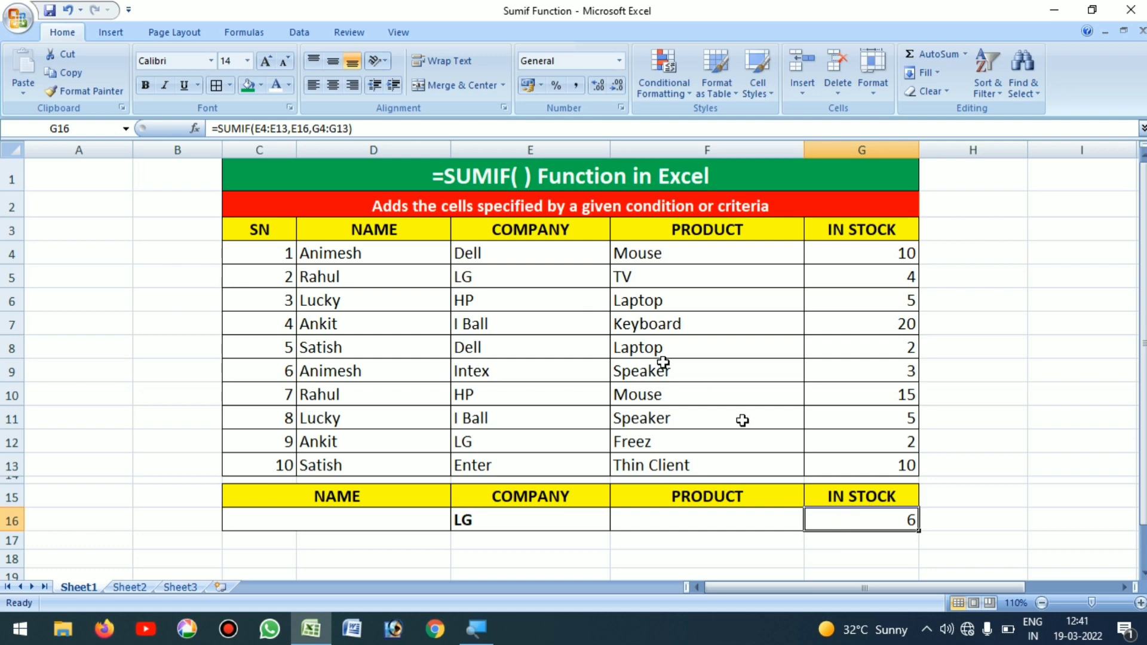
# Compare the LG rows' stock values in G5 and G12 with the total in G16
pyautogui.click(883, 276)
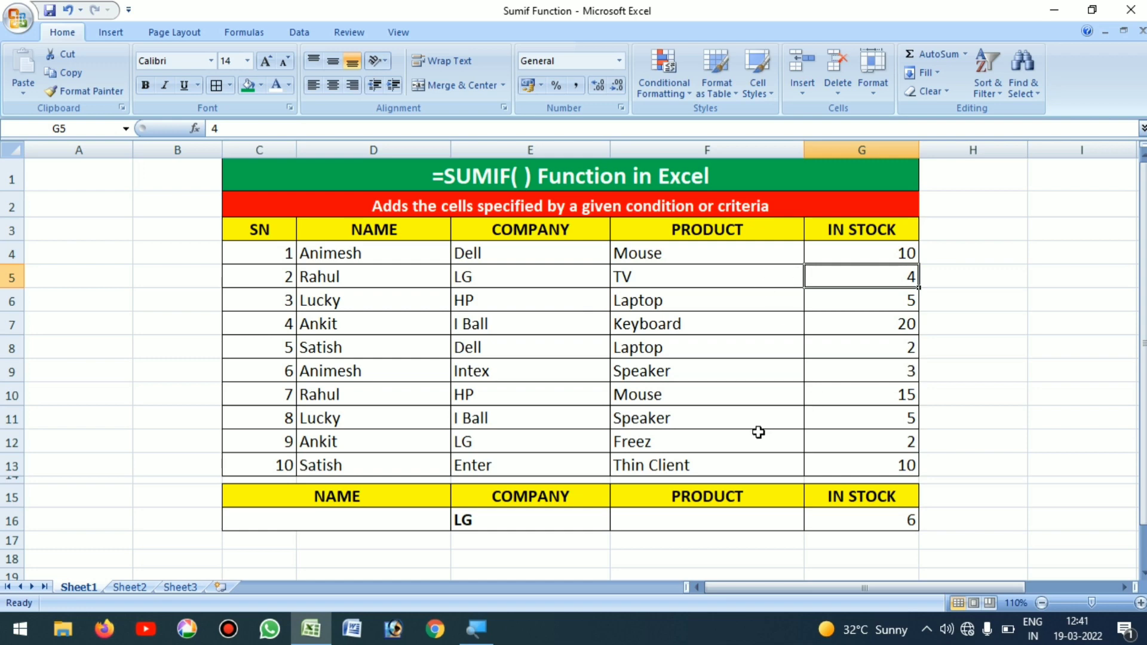
pyautogui.click(870, 445)
pyautogui.click(682, 448)
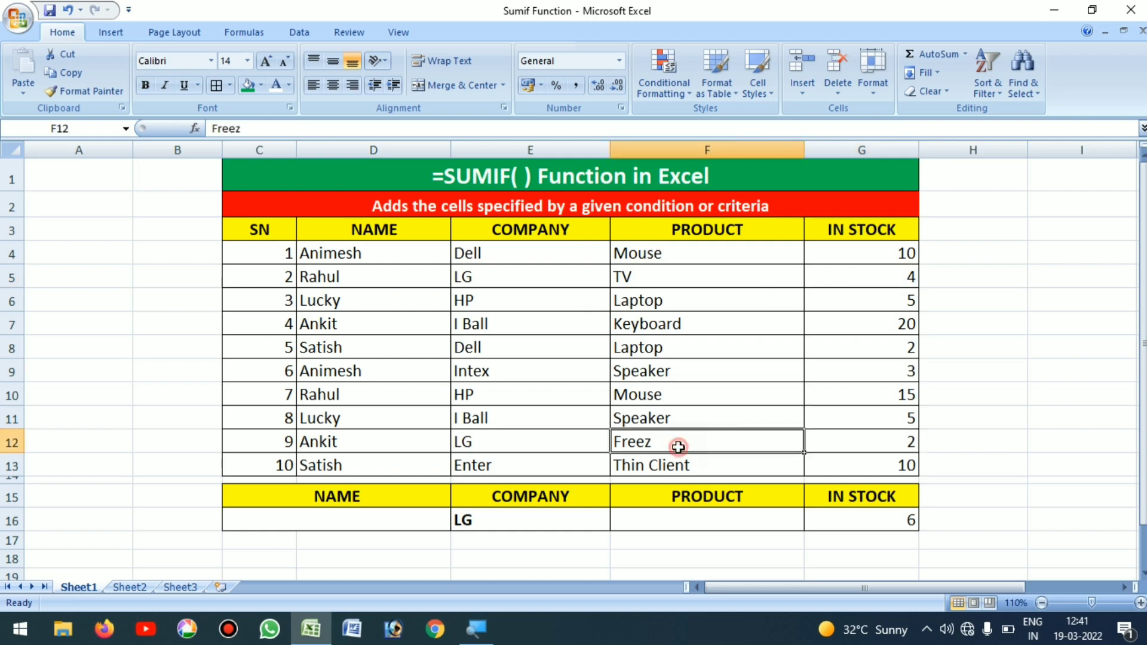
pyautogui.click(830, 520)
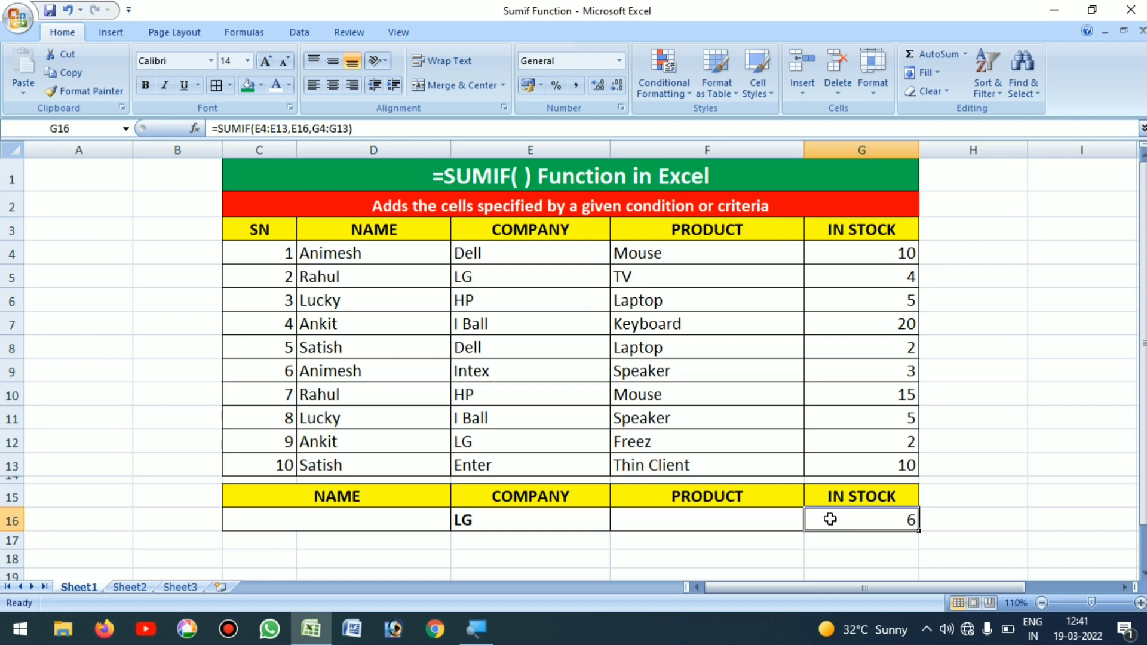
# Clear the company criterion from E16 and enter Speaker as the product criterion in F16
pyautogui.click(505, 519)
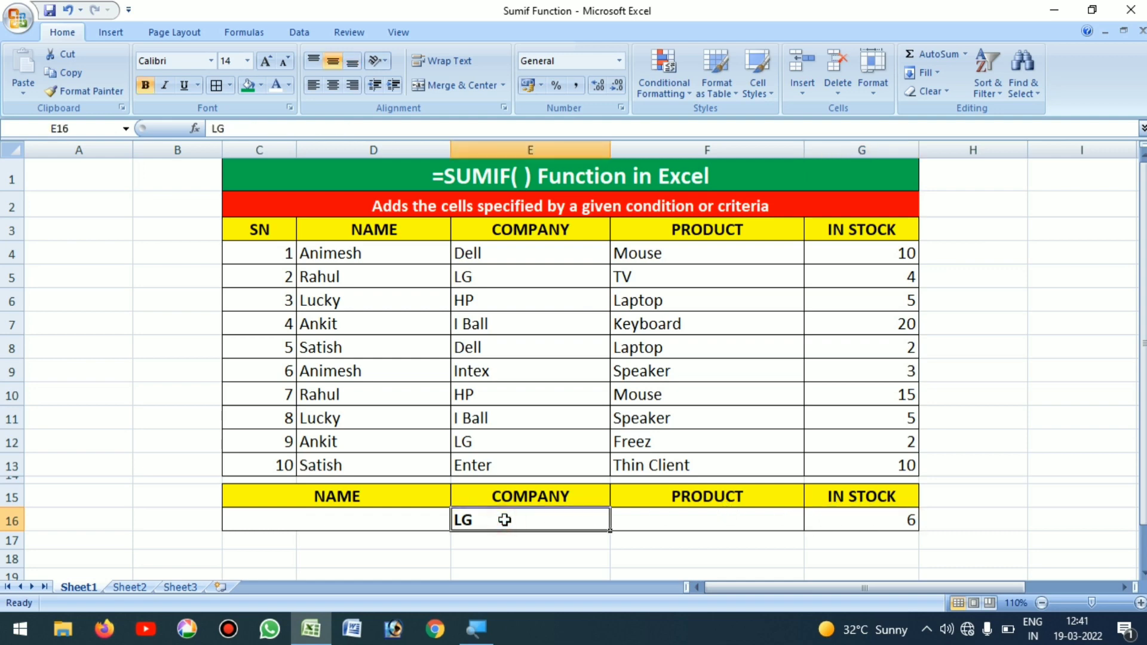
pyautogui.press('Delete')
pyautogui.click(635, 527)
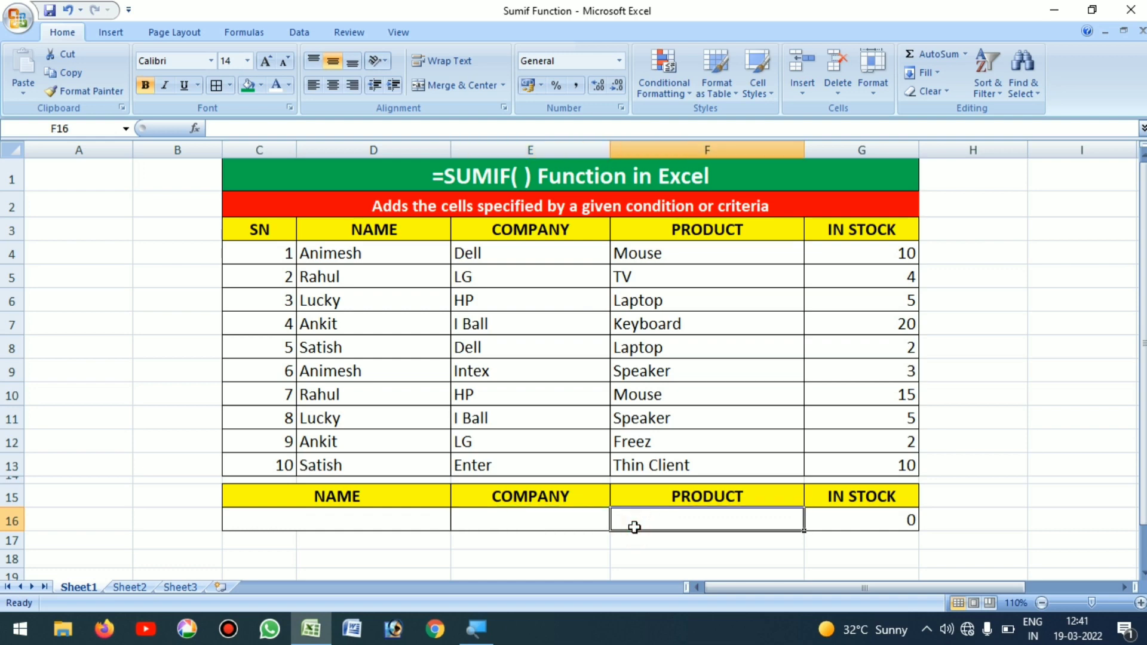
pyautogui.write('Speaker')
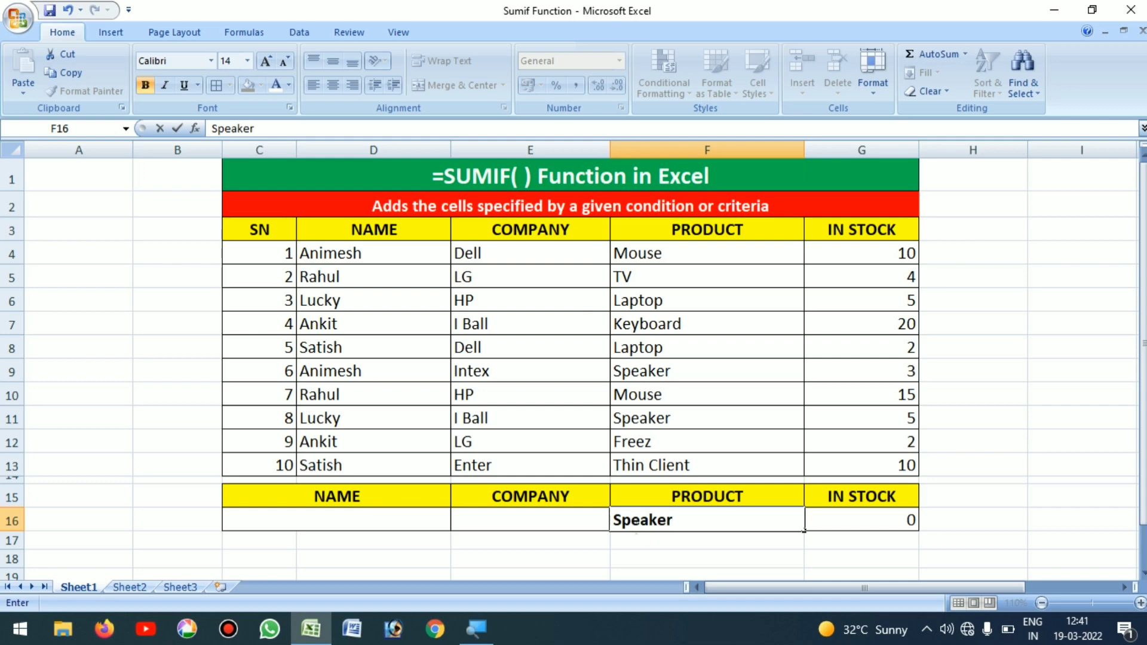
pyautogui.press('Tab')
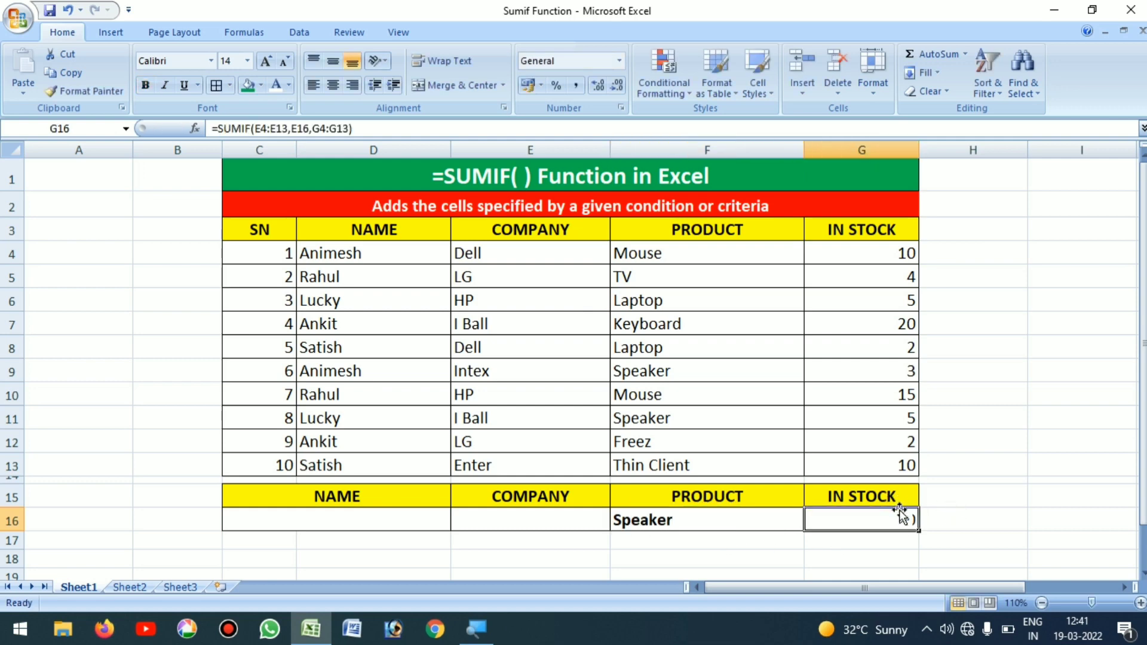
# Replace the formula in G16 with =SUMIF(F4:F13,F16,G4:G13) to total the stock for the product in F16
pyautogui.write('=su')
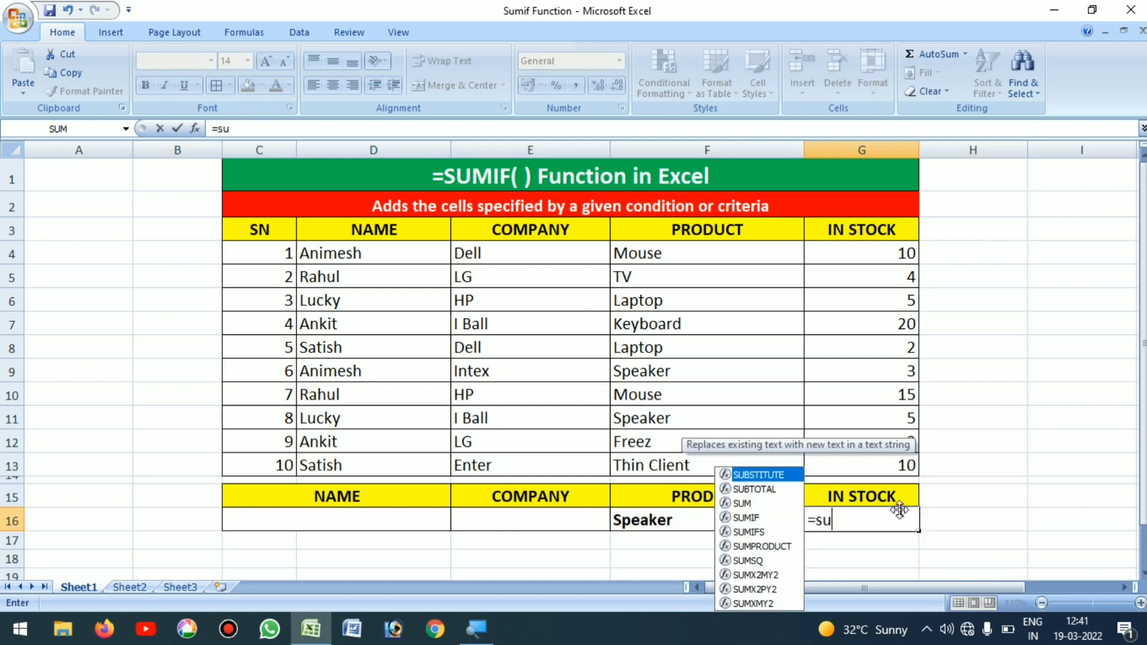
pyautogui.write('mif')
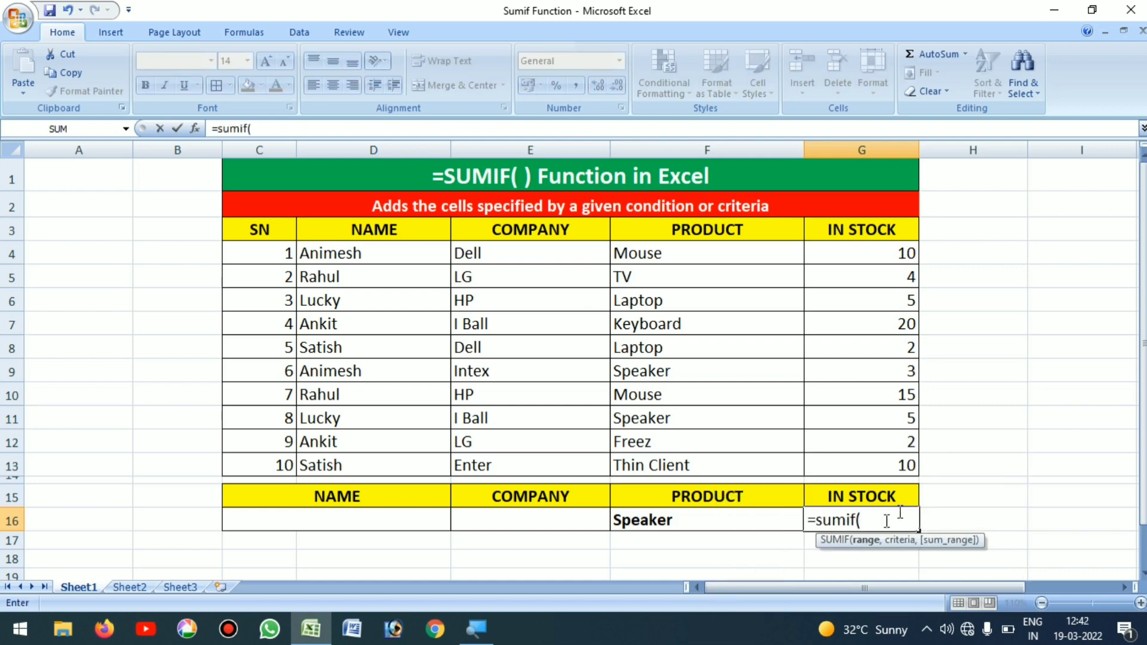
pyautogui.write('(')
pyautogui.click(649, 255)
pyautogui.moveTo(649, 255); pyautogui.dragTo(671, 460)
pyautogui.write(',')
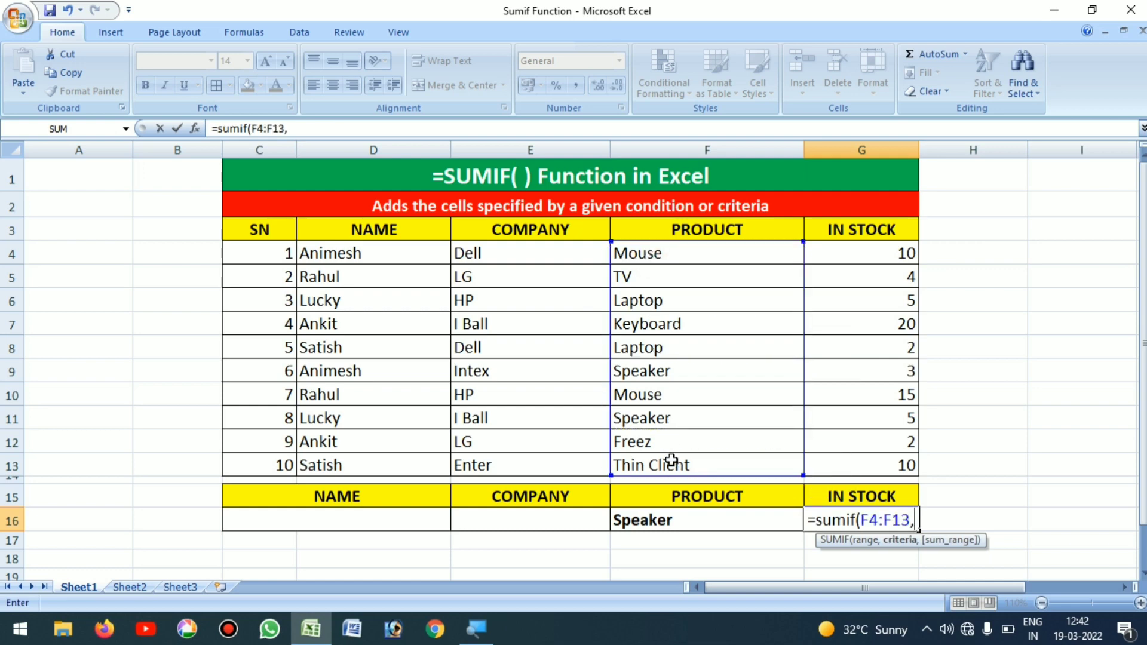
pyautogui.click(672, 522)
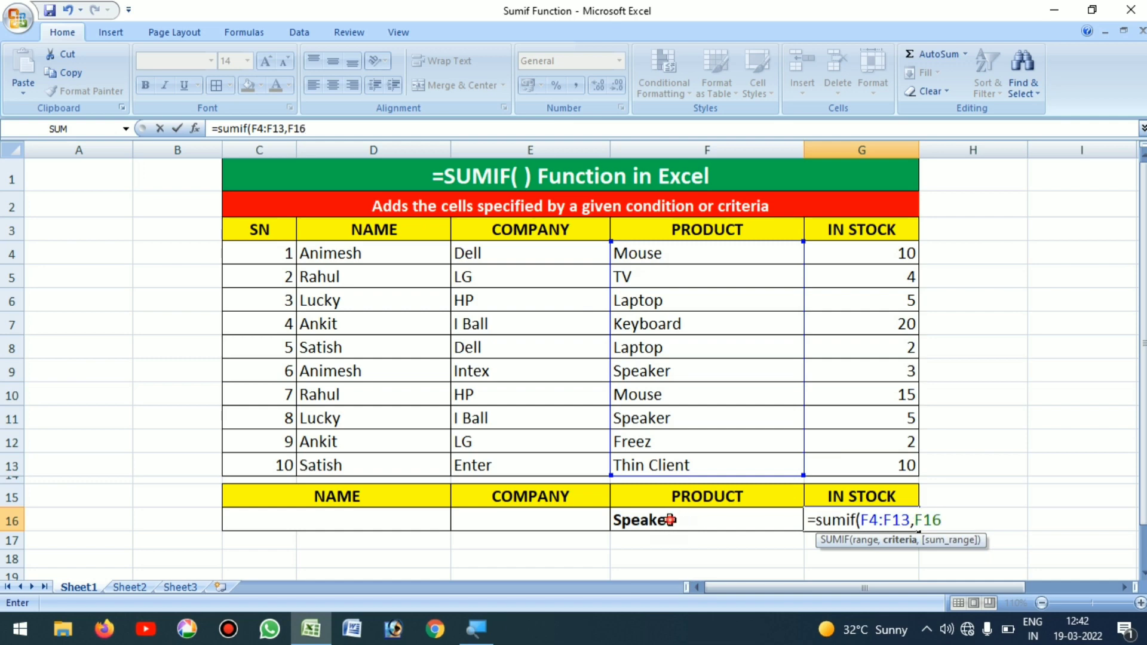
pyautogui.write(',')
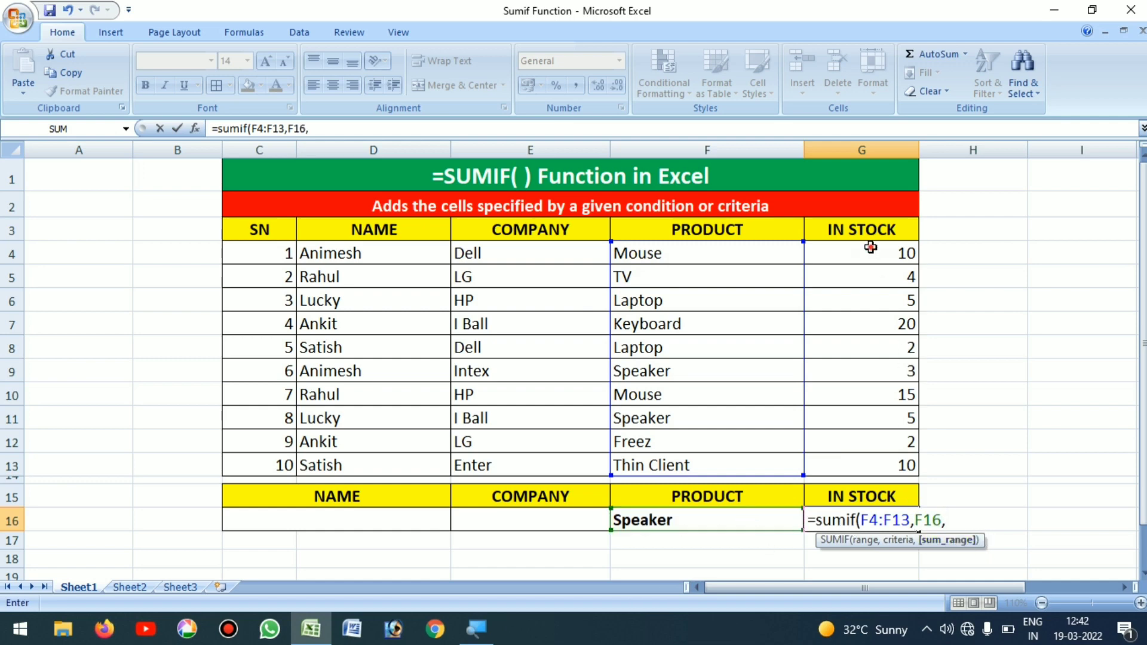
pyautogui.moveTo(873, 249); pyautogui.dragTo(863, 463)
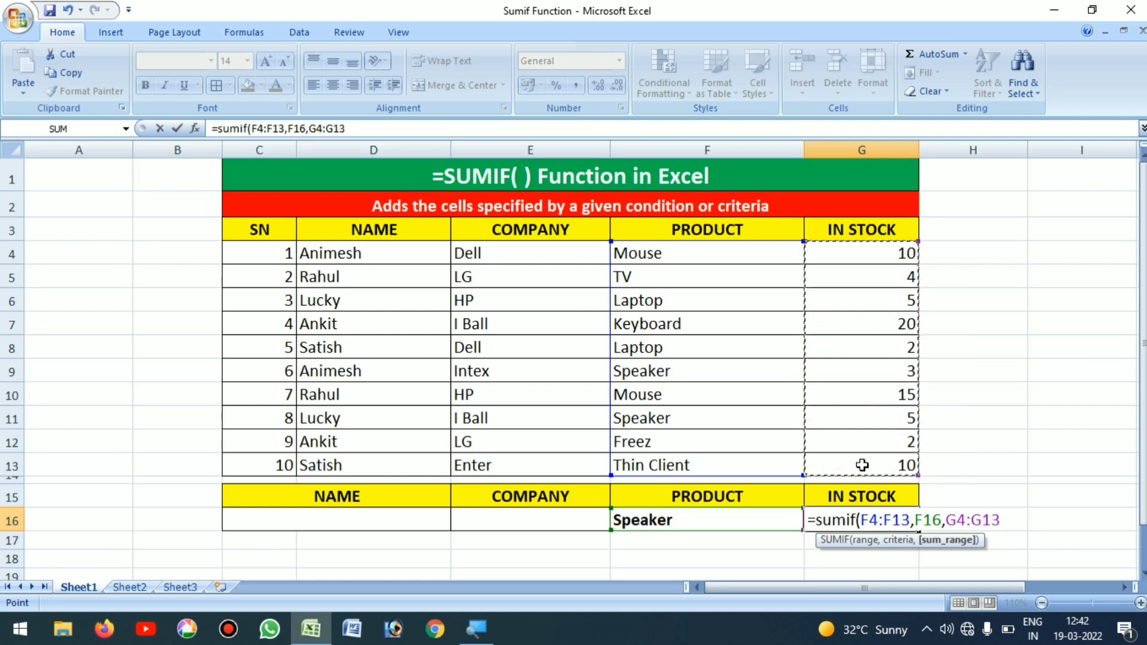
pyautogui.write(')')
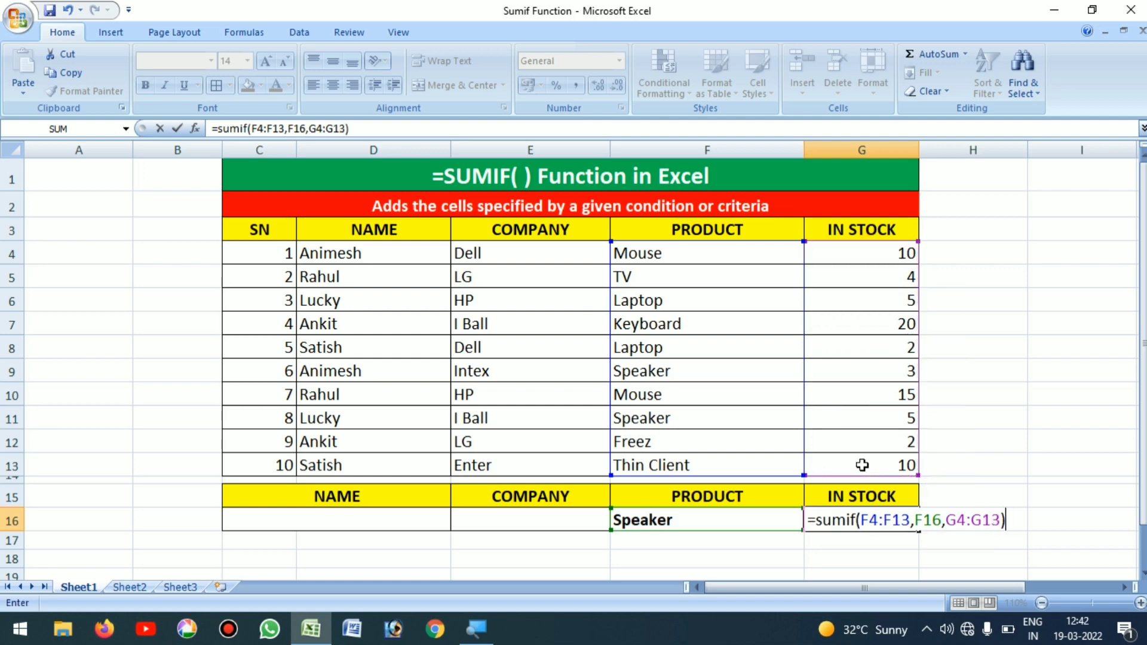
pyautogui.press('Return')
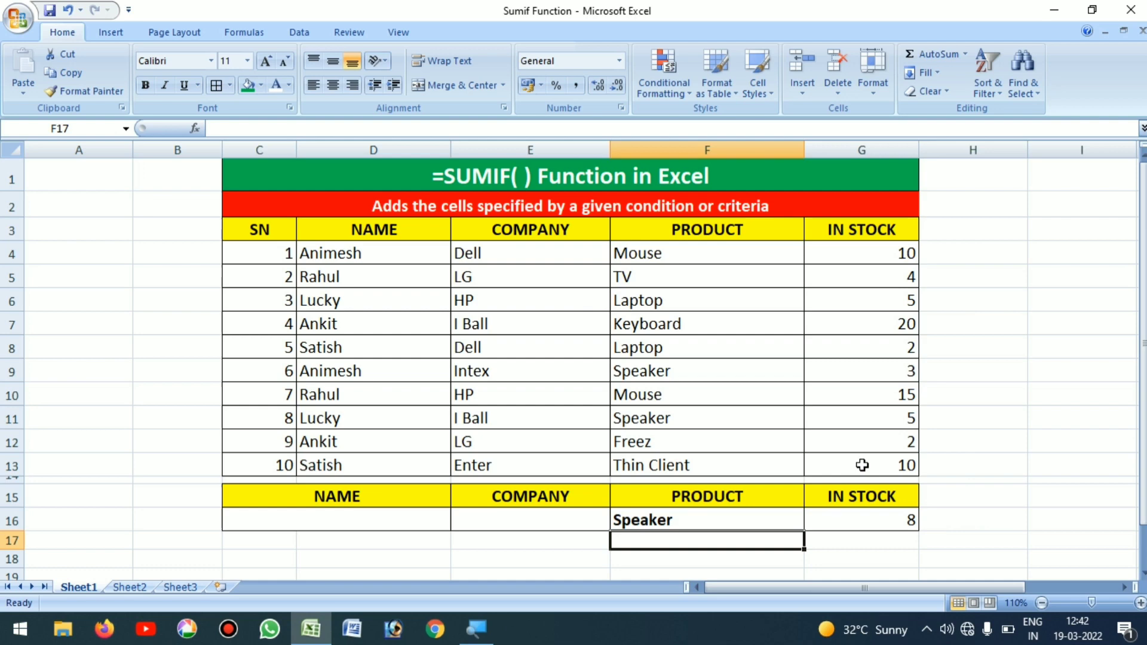
# Check the G16 total against the Speaker rows' stock values in G9 and G11
pyautogui.click(858, 520)
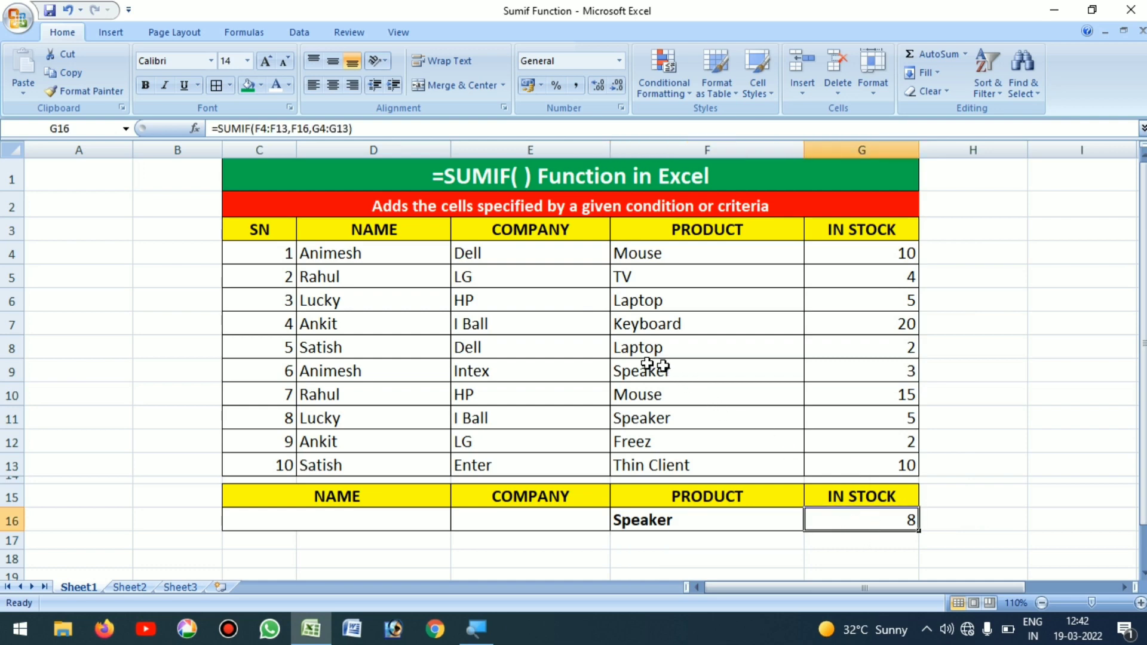
pyautogui.click(869, 374)
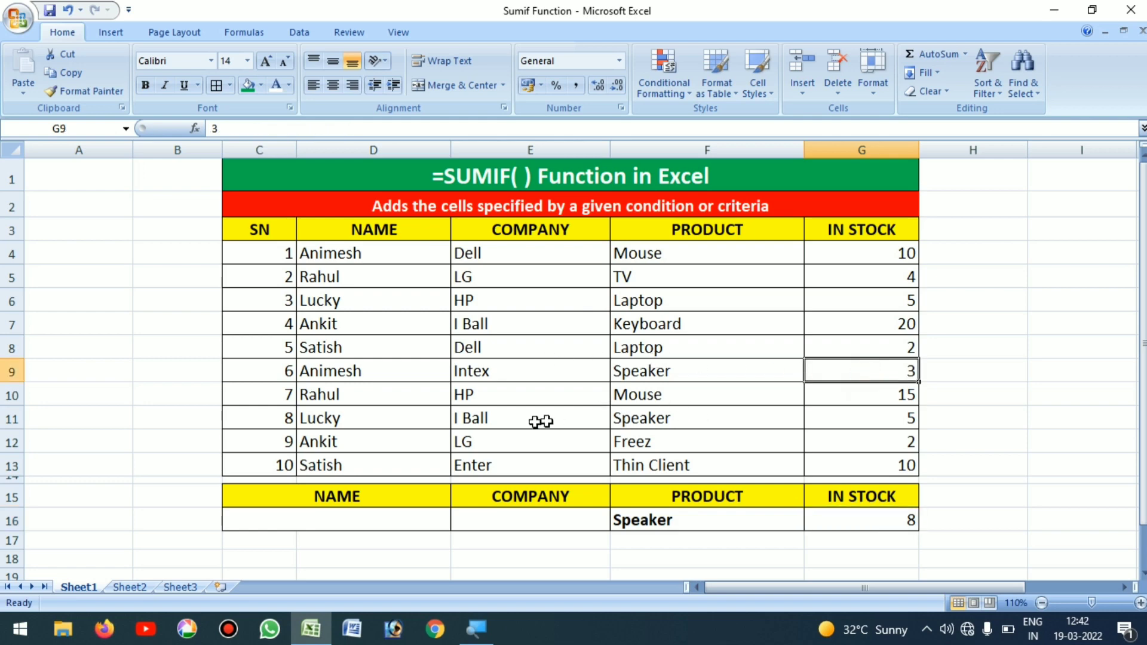
pyautogui.click(648, 422)
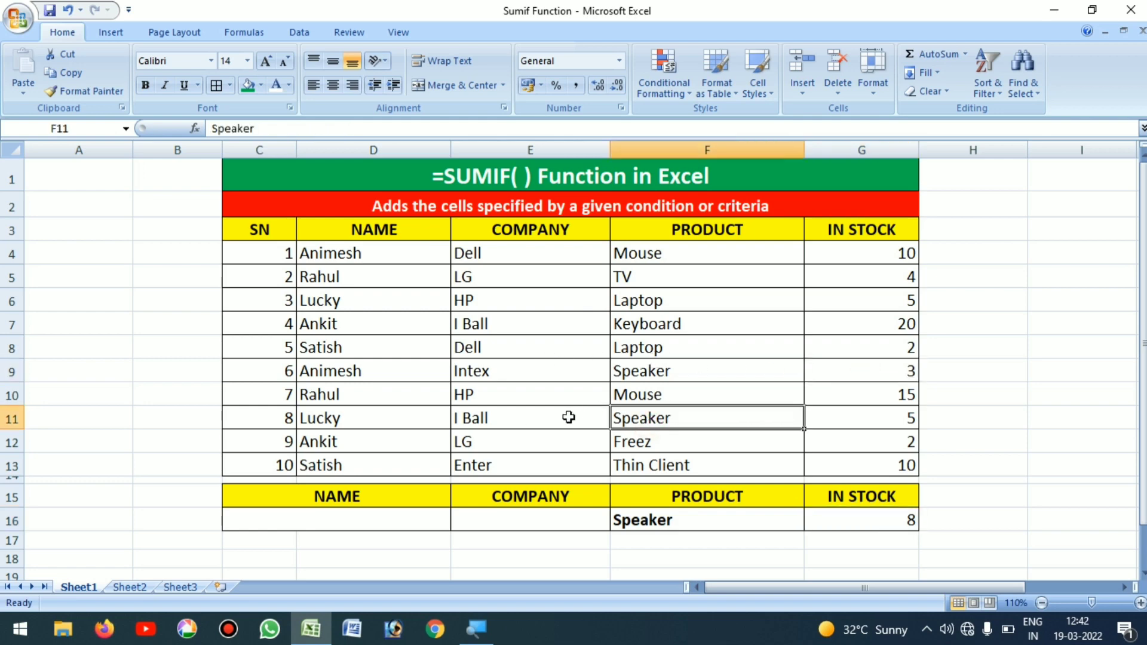
pyautogui.click(895, 421)
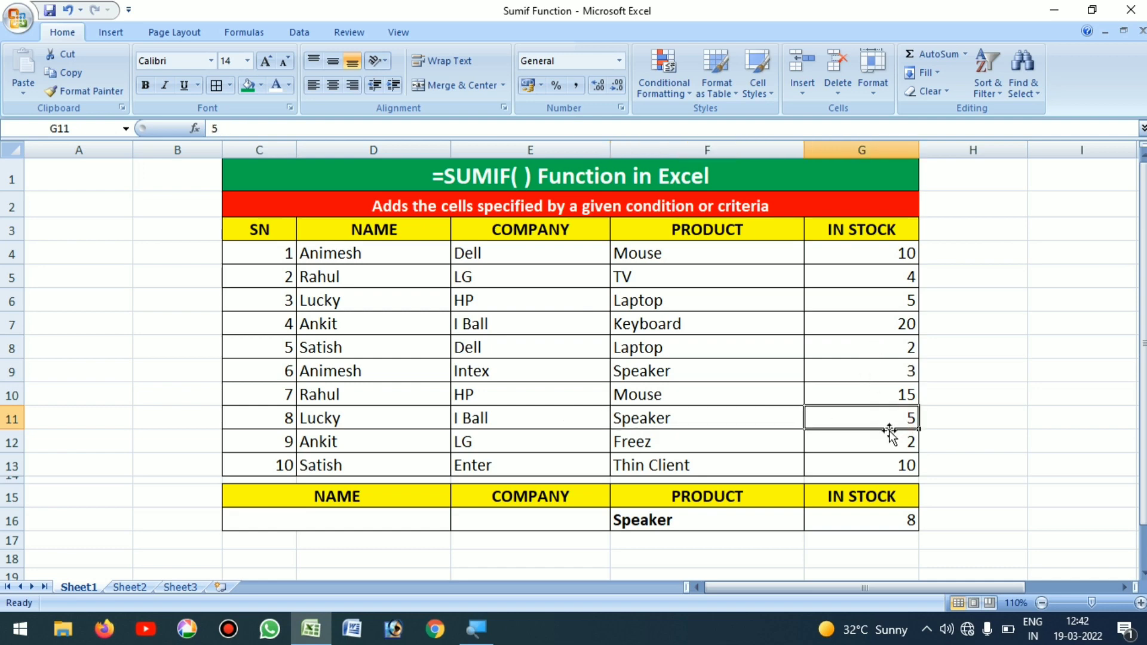
pyautogui.click(886, 523)
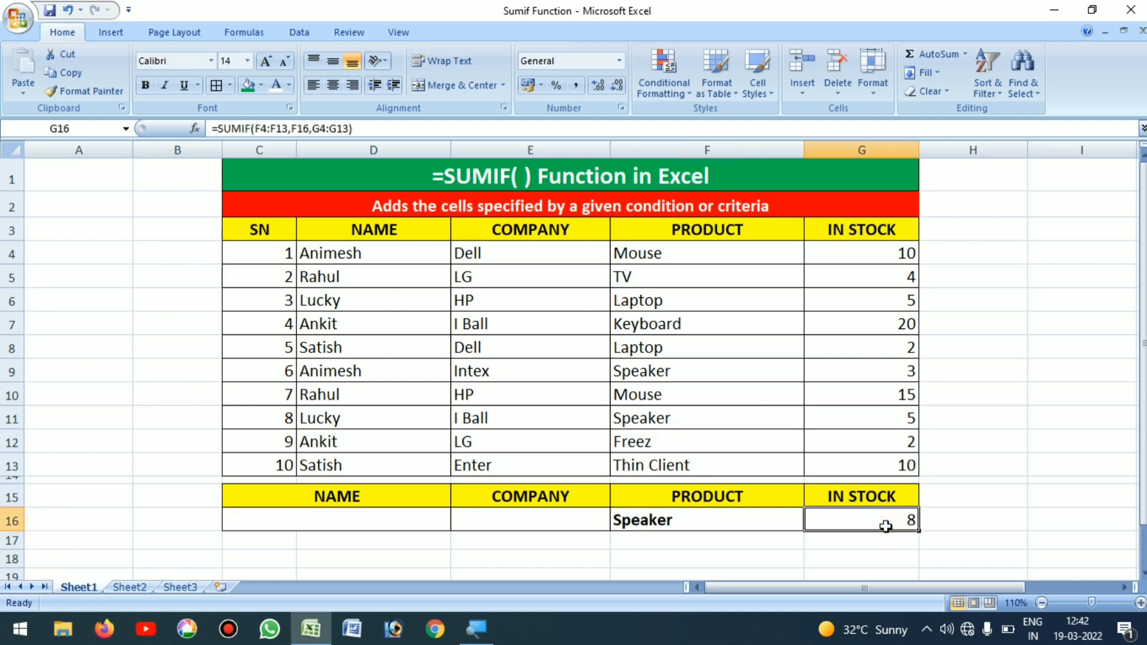